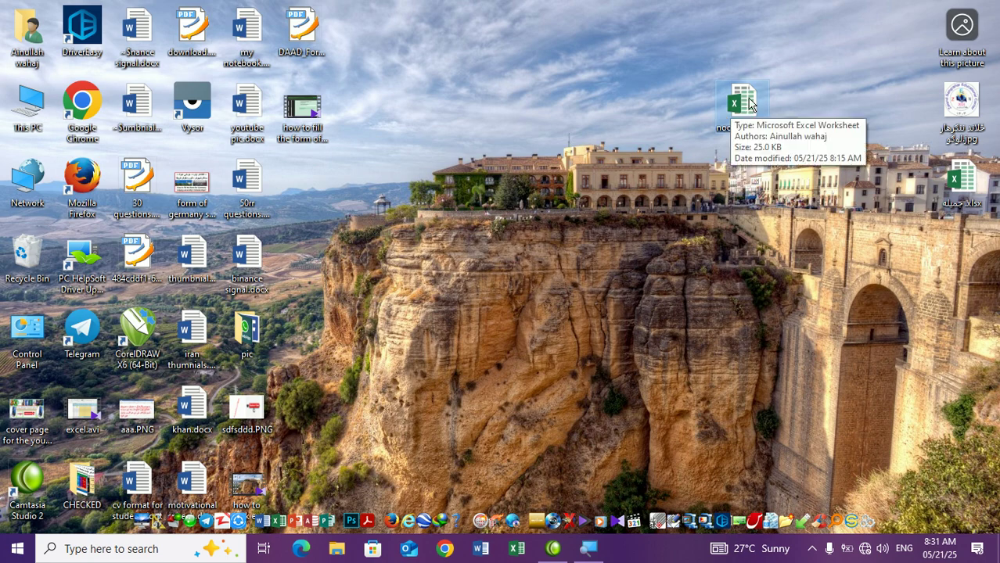
pyautogui.doubleClick(751, 98)
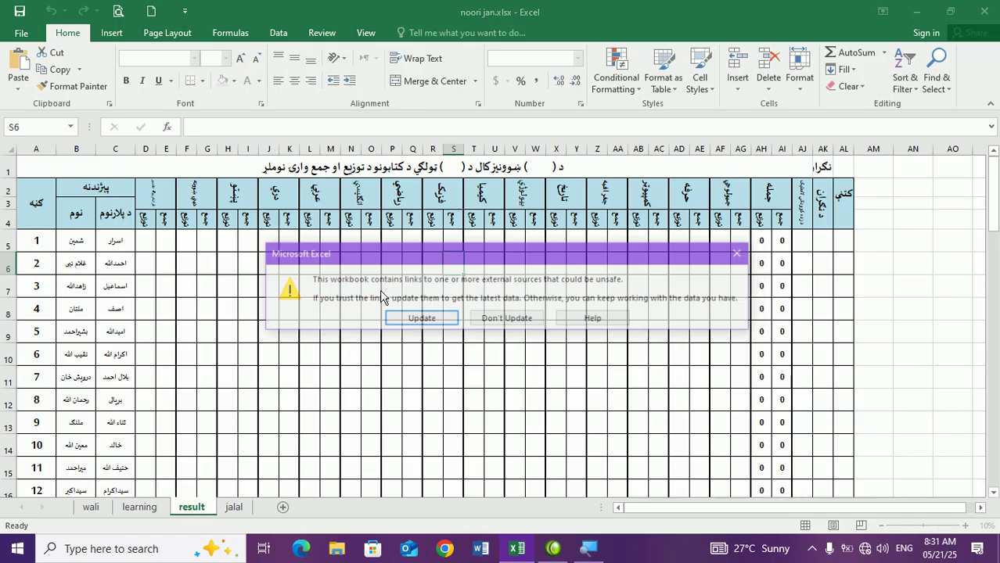
pyautogui.click(419, 321)
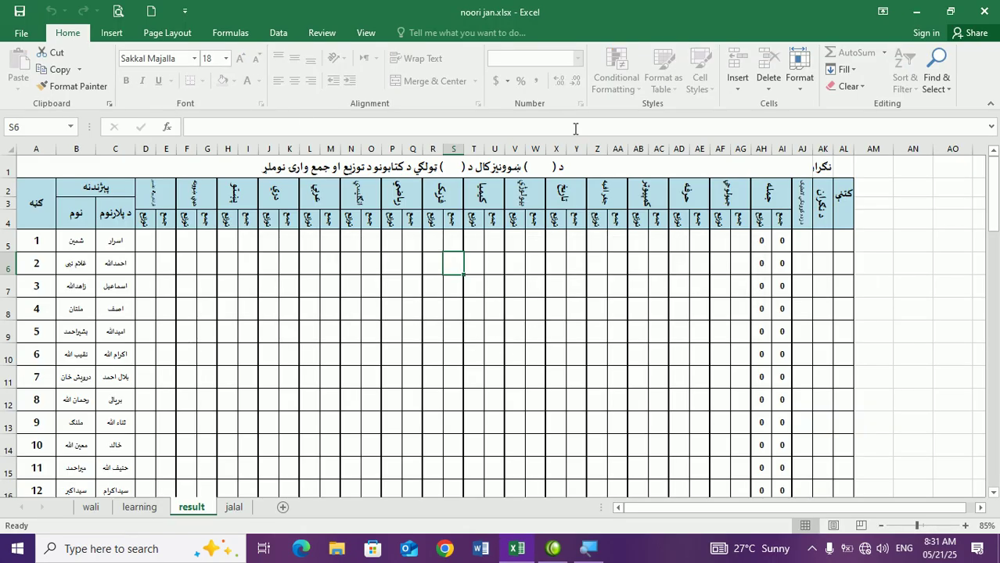
pyautogui.click(494, 286)
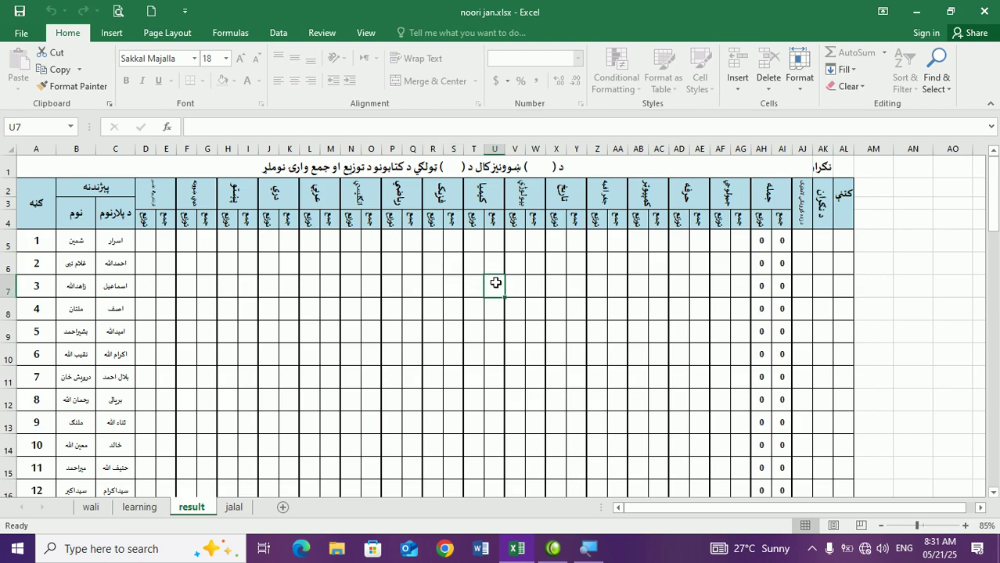
# Step: Try to edit an empty cell in the table on the result sheet
pyautogui.doubleClick(526, 319)
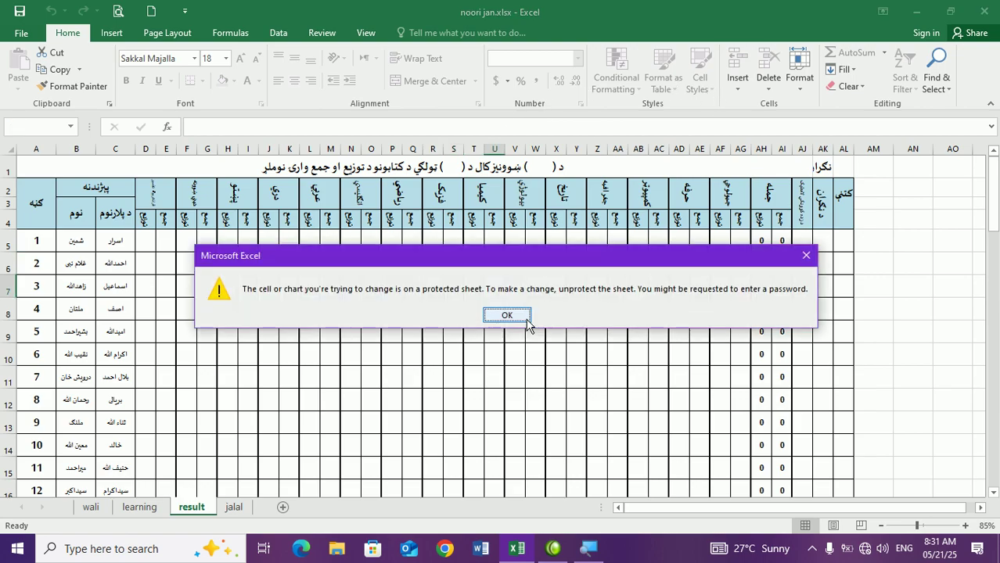
pyautogui.click(521, 316)
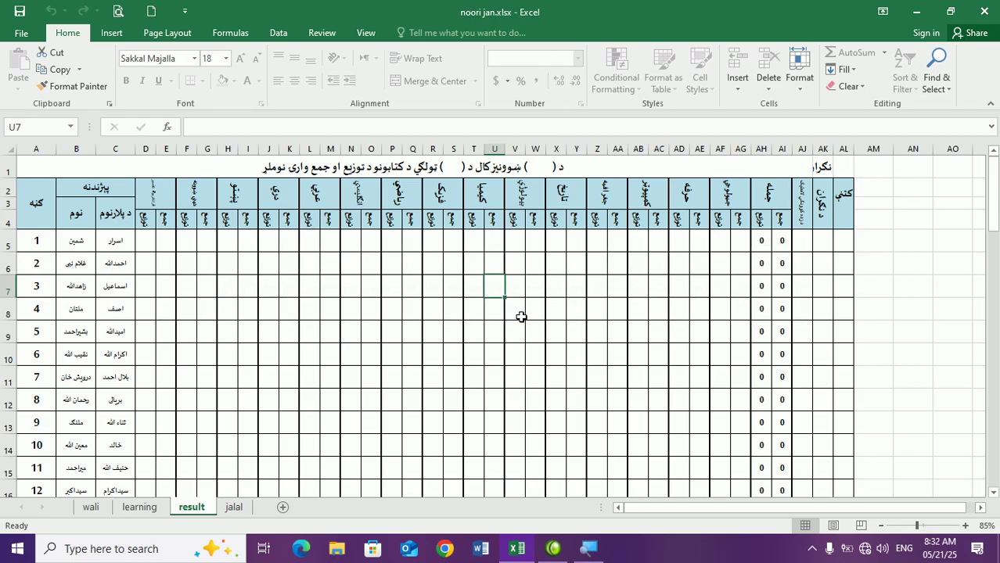
pyautogui.click(371, 286)
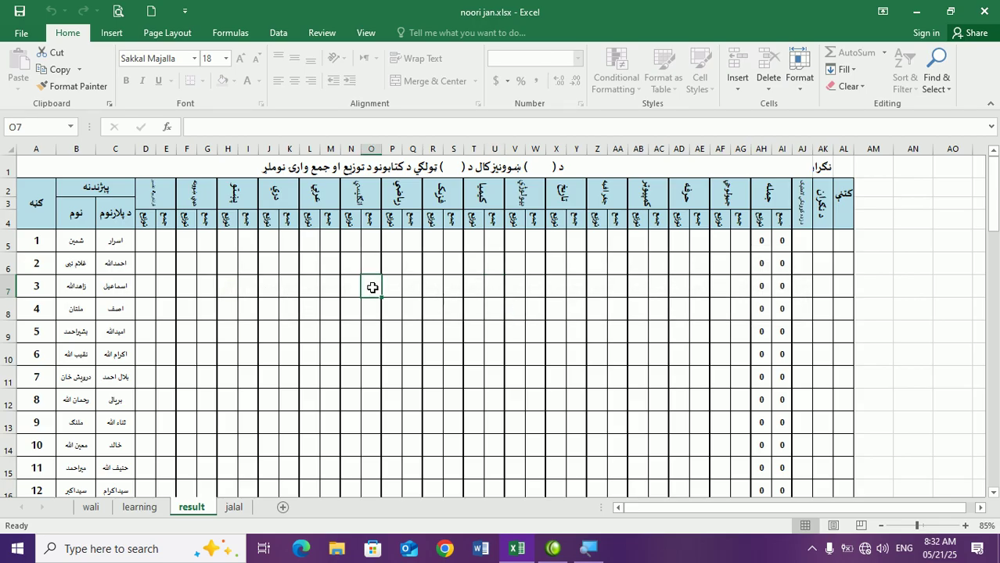
pyautogui.click(454, 289)
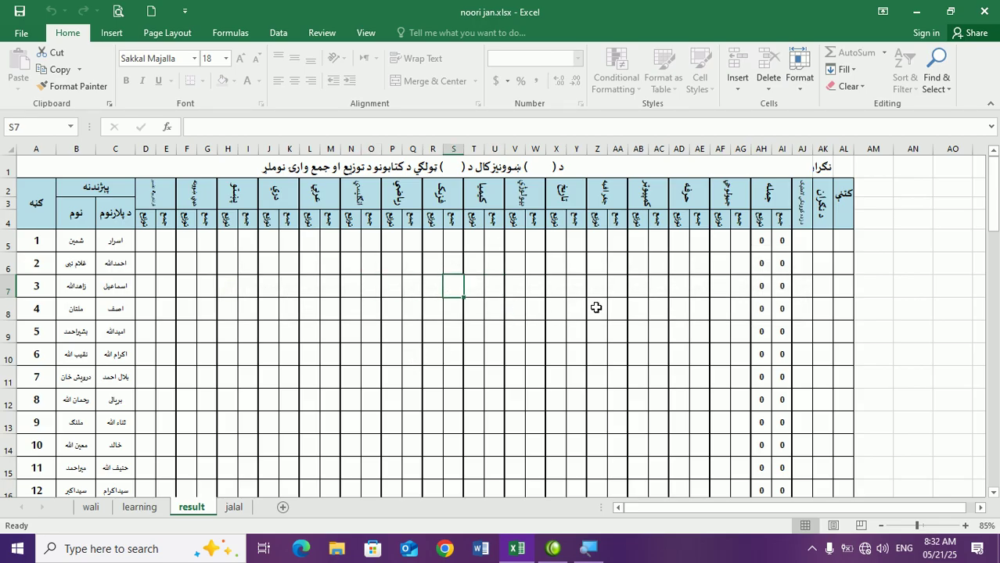
# Step: Try to unprotect the result sheet
pyautogui.click(798, 81)
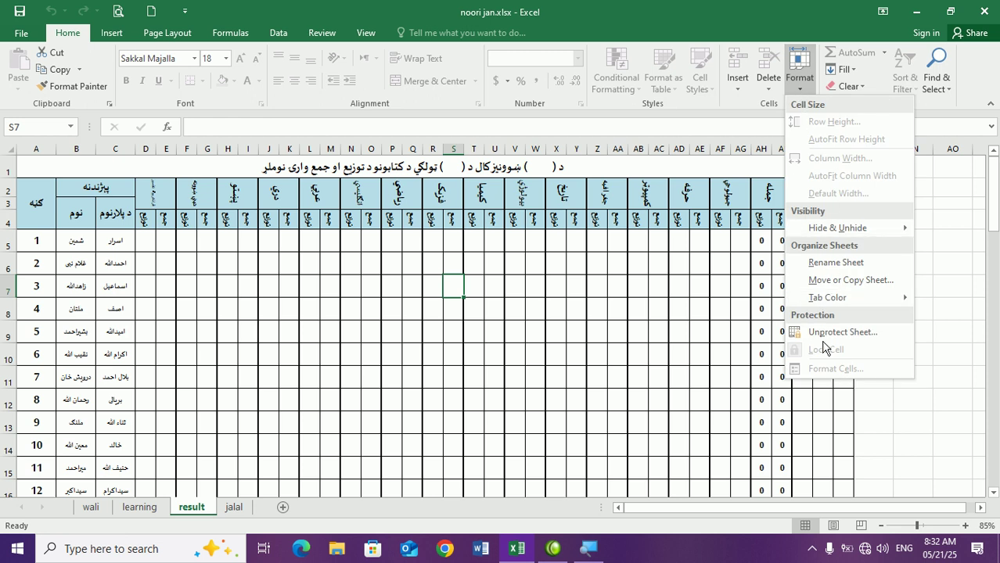
pyautogui.click(821, 335)
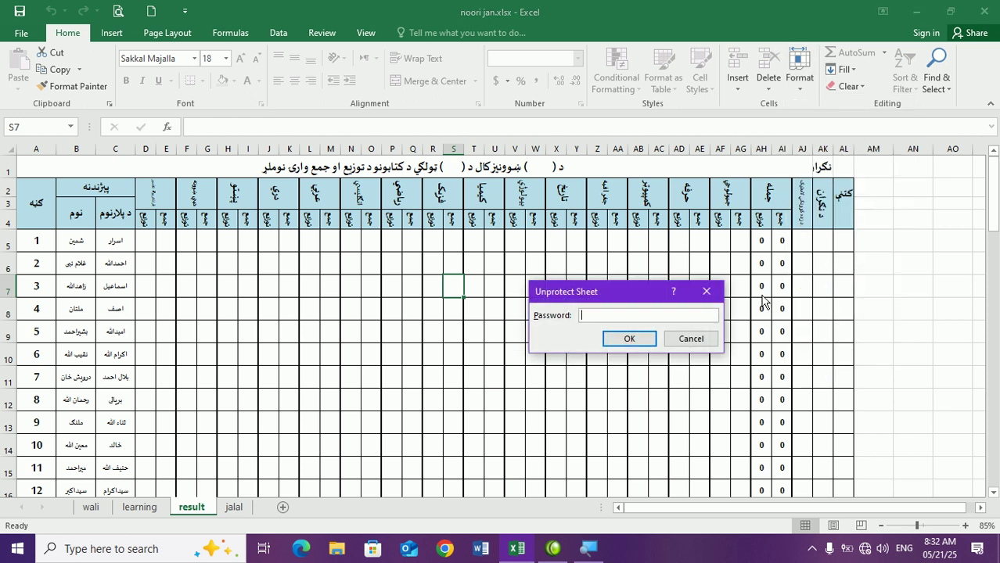
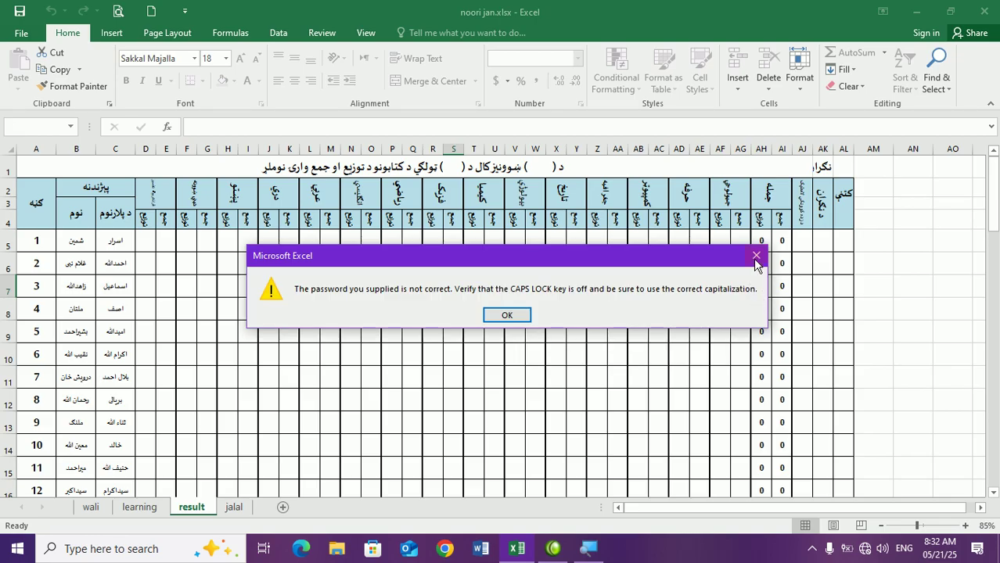
pyautogui.click(757, 257)
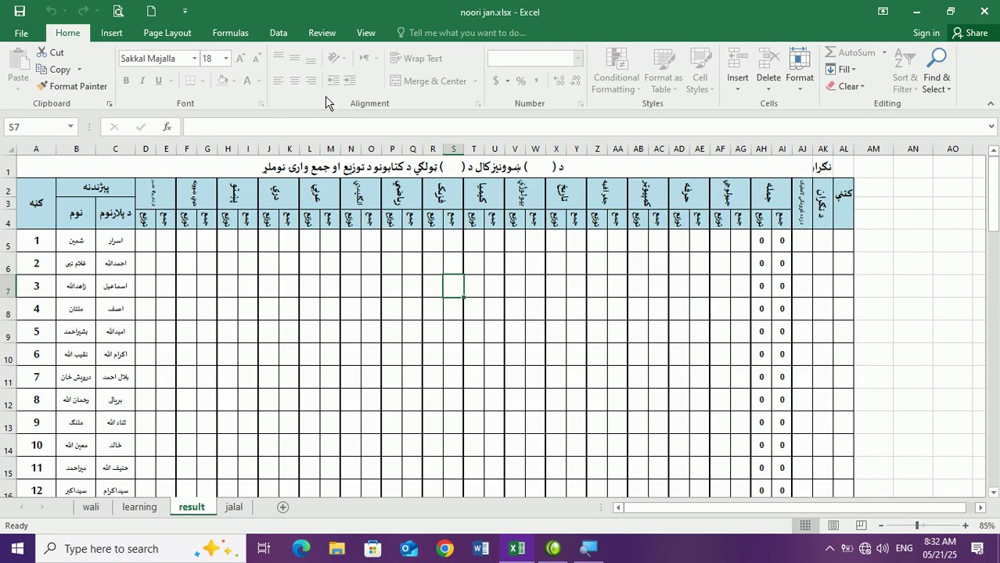
pyautogui.click(500, 284)
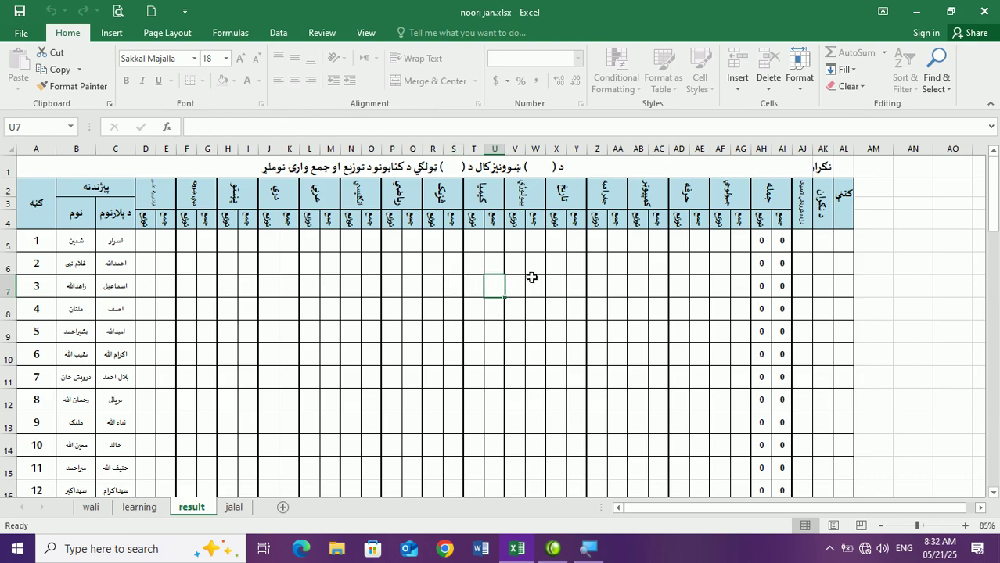
pyautogui.moveTo(531, 250); pyautogui.dragTo(532, 287)
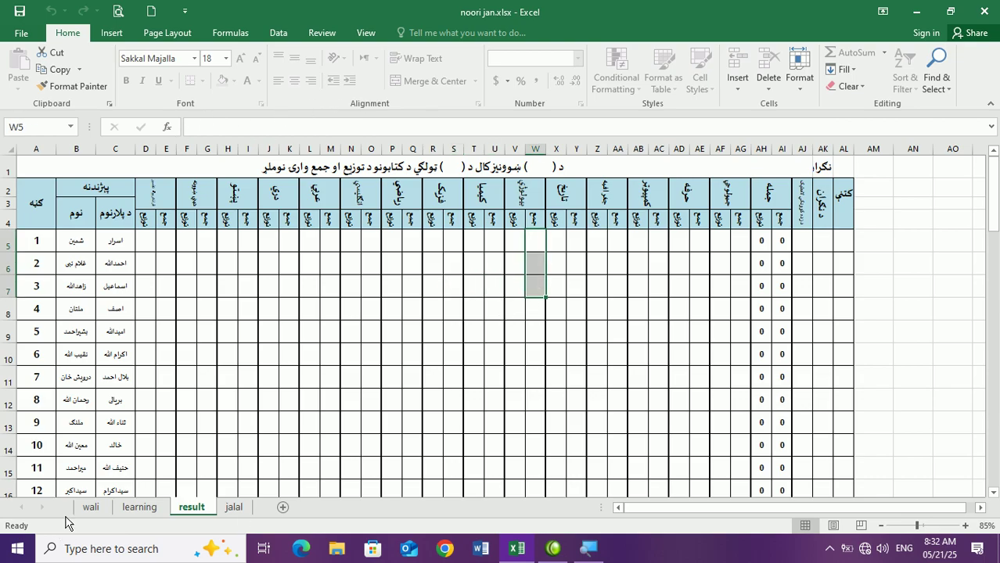
# Step: On the wali sheet, replace cell H6 with "adsfsdf" and cell J7 with "sadf"
pyautogui.click(91, 507)
pyautogui.click(176, 256)
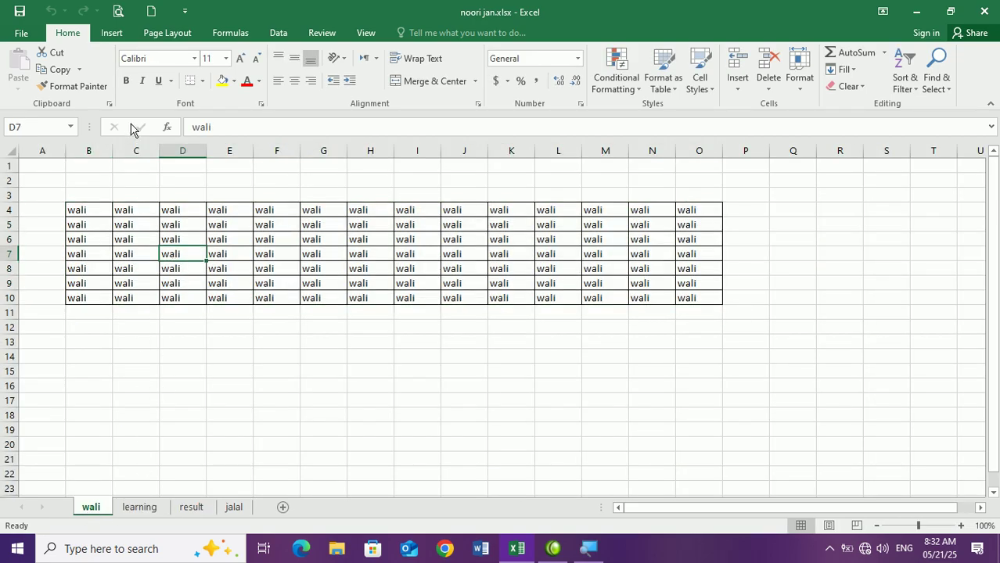
pyautogui.moveTo(296, 208); pyautogui.dragTo(577, 316)
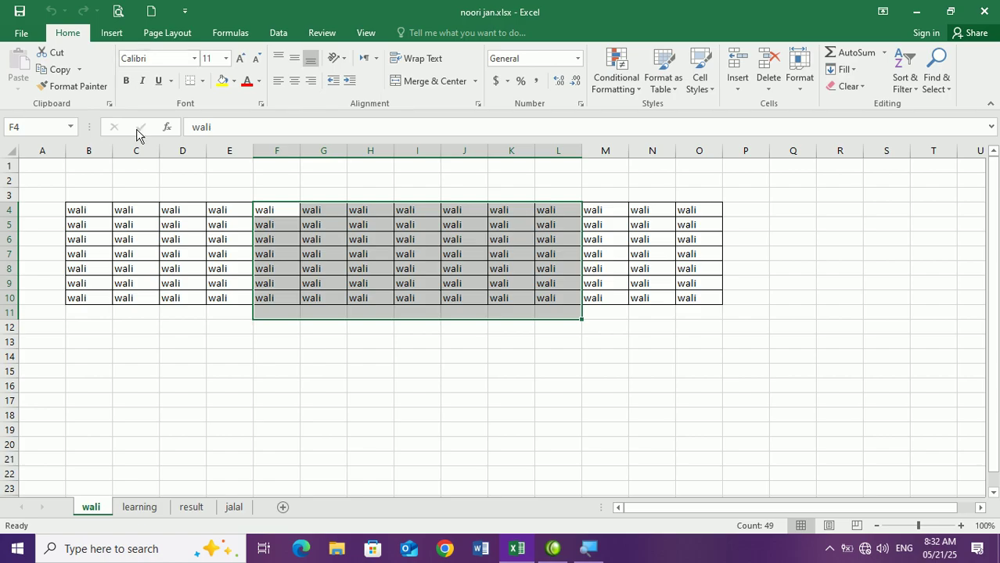
pyautogui.click(364, 239)
pyautogui.write('adsfsdf')
pyautogui.click(460, 256)
pyautogui.write('sadf')
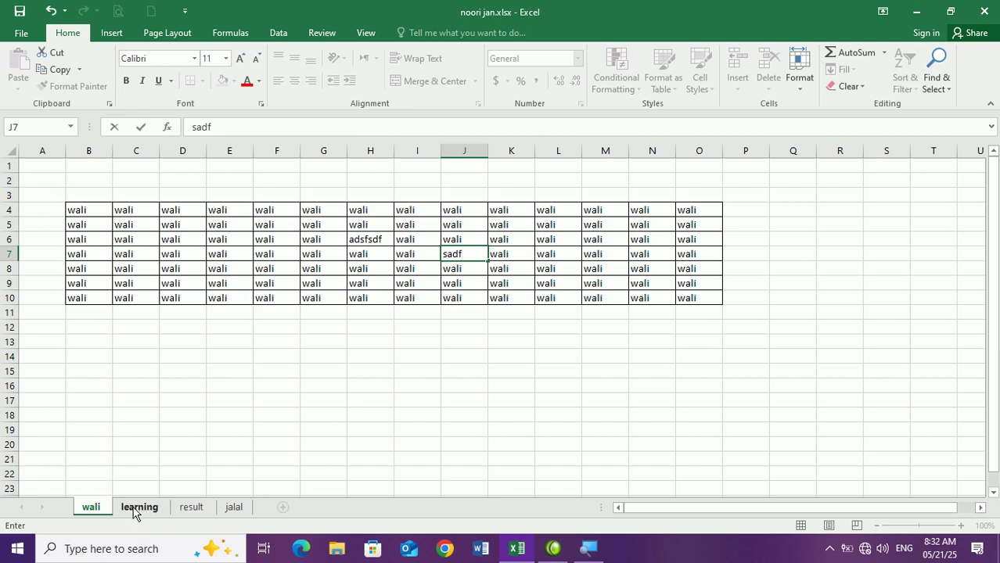
# Step: On the learning sheet, replace the content of cell E6 with "sdfd"
pyautogui.click(134, 508)
pyautogui.click(247, 242)
pyautogui.write('sdf')
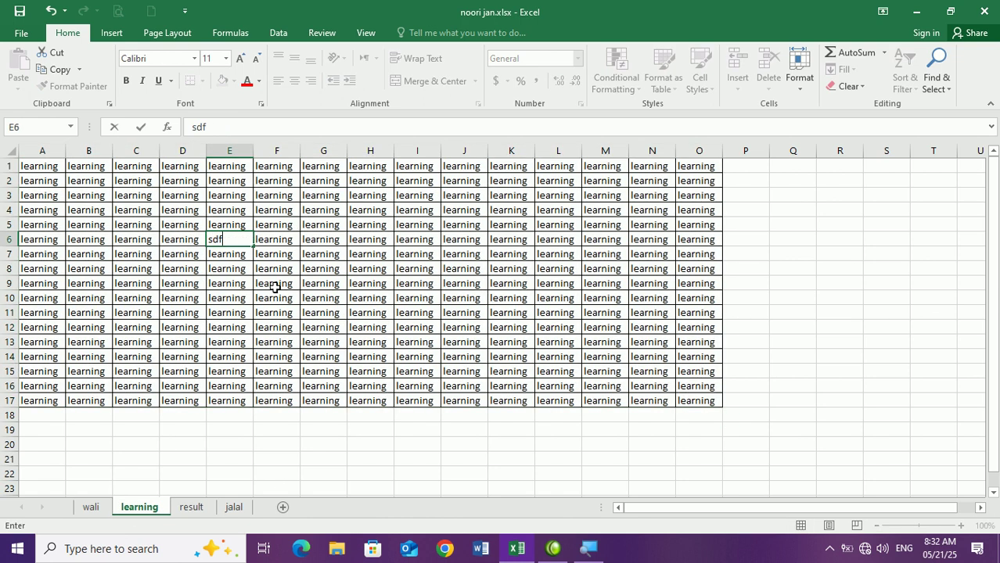
pyautogui.write('d')
pyautogui.click(276, 288)
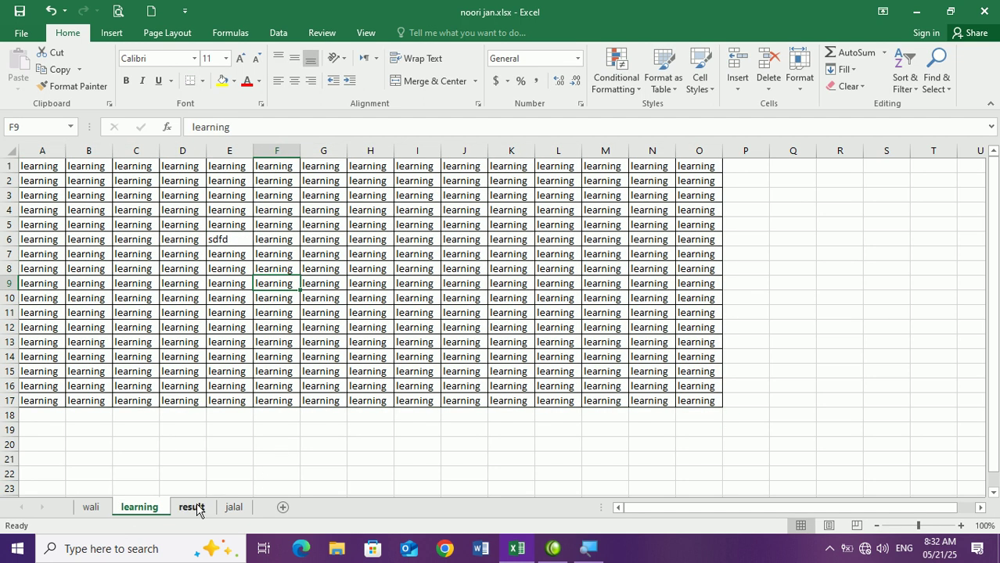
# Step: Try to enter "s" in cell I7 of the result sheet
pyautogui.click(200, 509)
pyautogui.click(255, 284)
pyautogui.write('s')
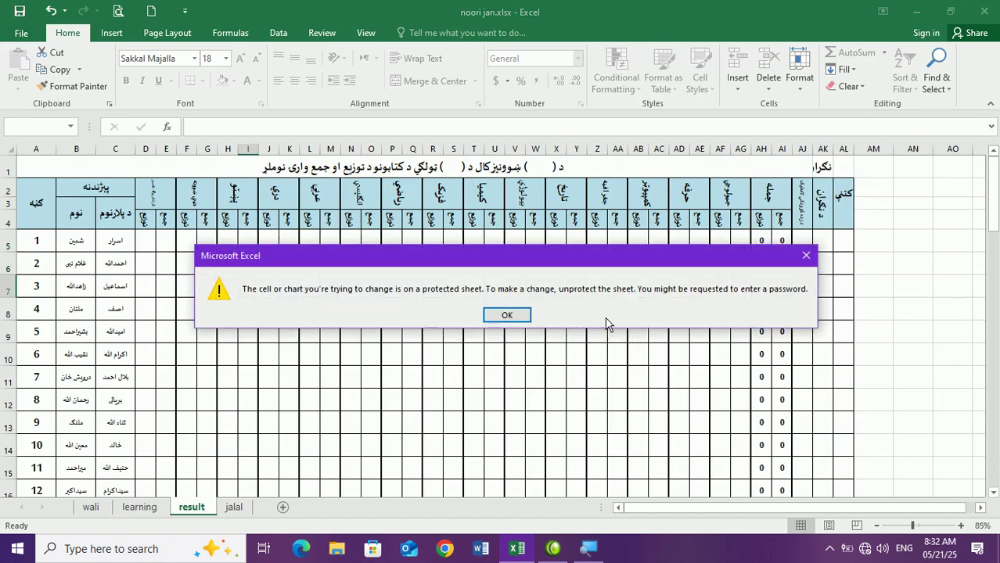
pyautogui.click(507, 314)
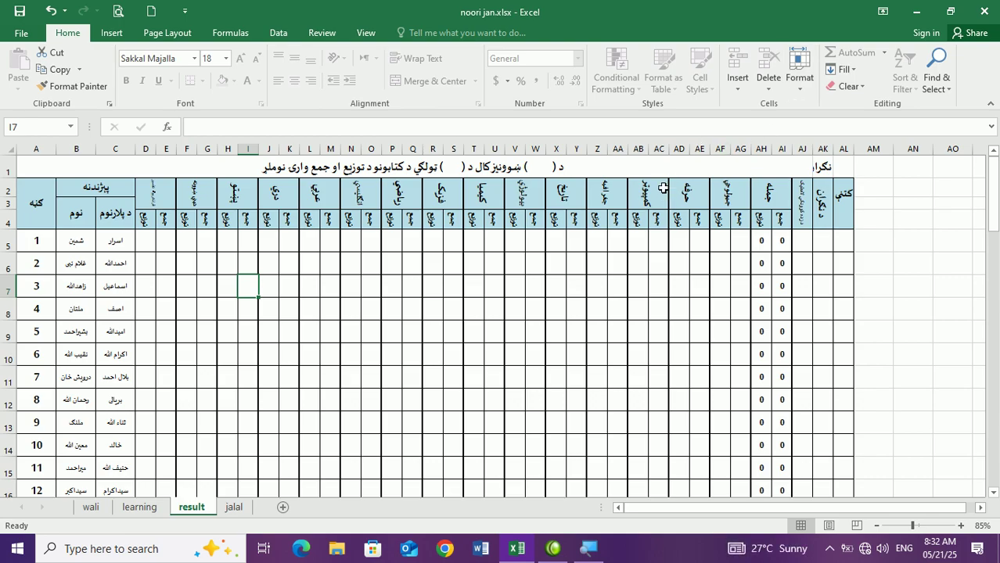
# Step: On the jalal sheet, replace the content of cell F7 with "sdf"
pyautogui.click(234, 508)
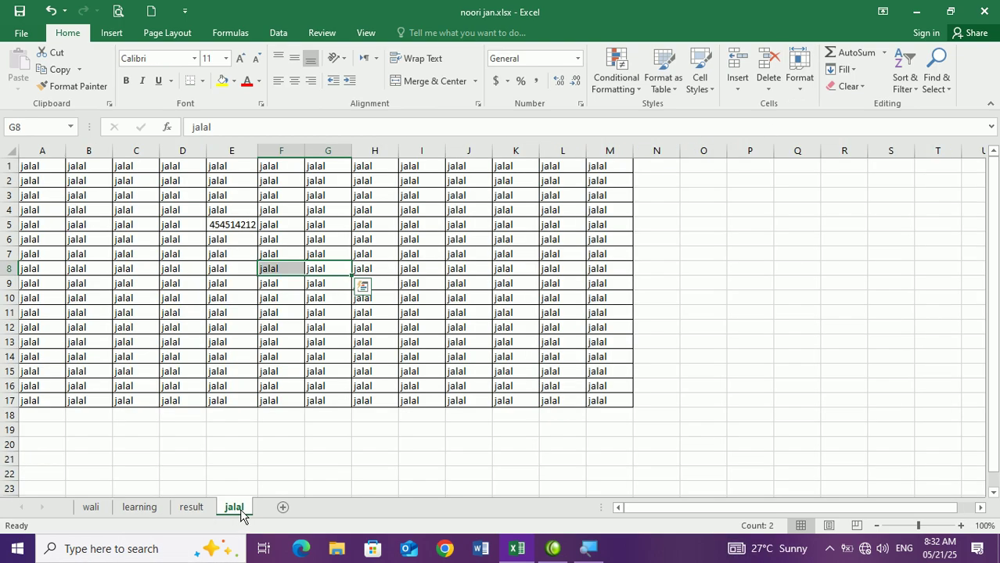
pyautogui.click(274, 248)
pyautogui.write('sdf')
pyautogui.click(513, 327)
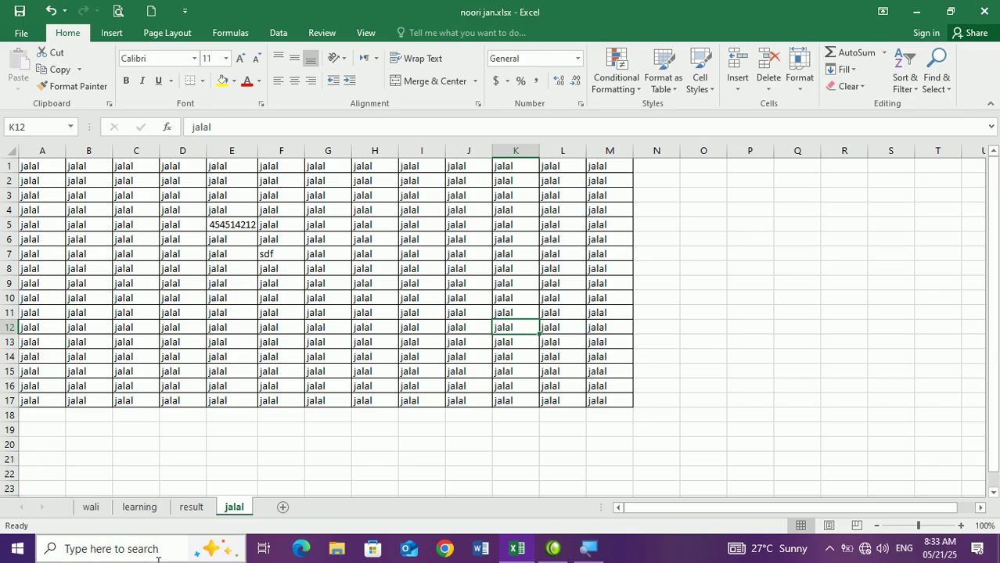
# Step: Return to the result sheet and close the workbook
pyautogui.click(192, 508)
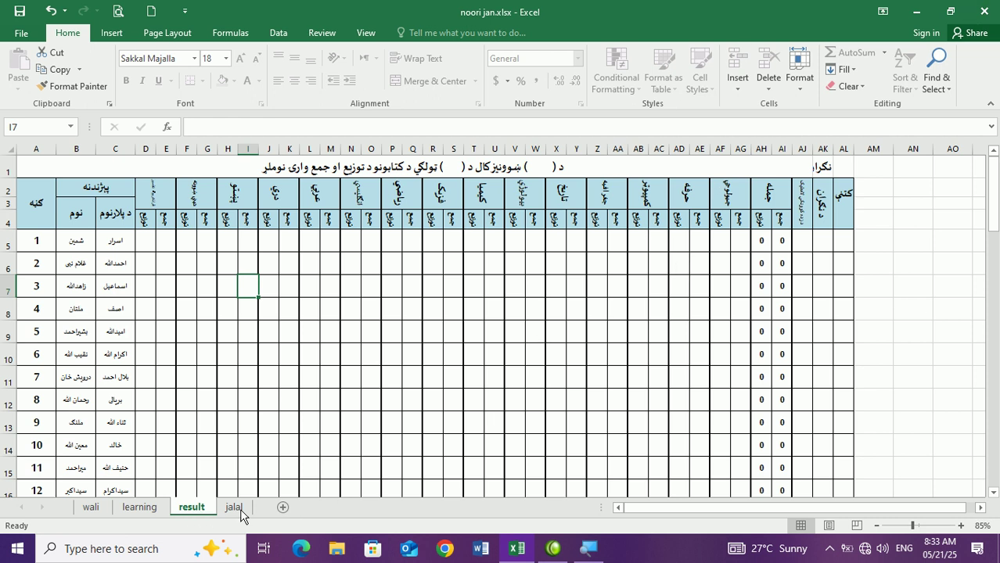
pyautogui.click(996, 7)
pyautogui.click(508, 290)
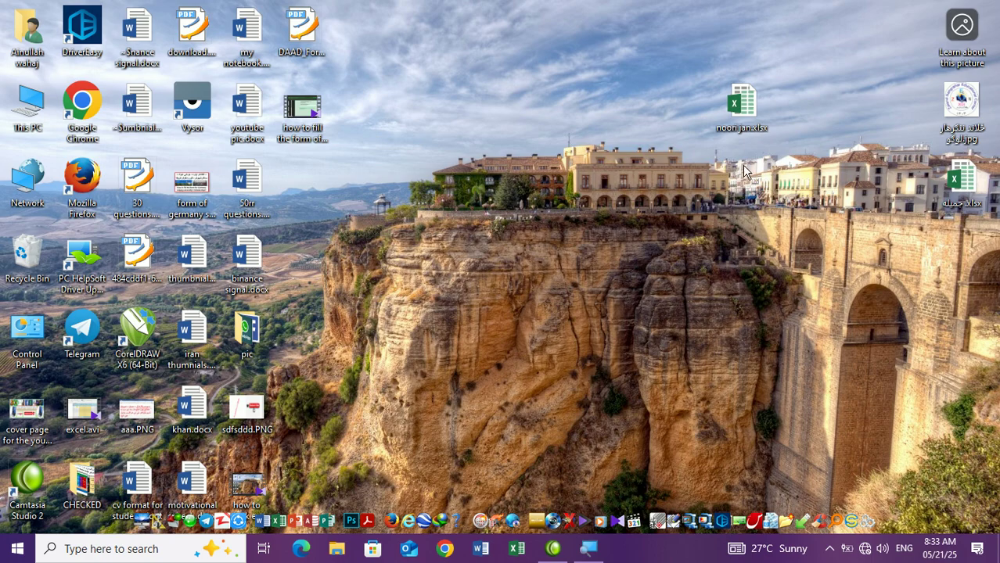
# Step: Copy the noori jan.xlsx file and paste a duplicate of it on the desktop
pyautogui.rightClick(744, 105)
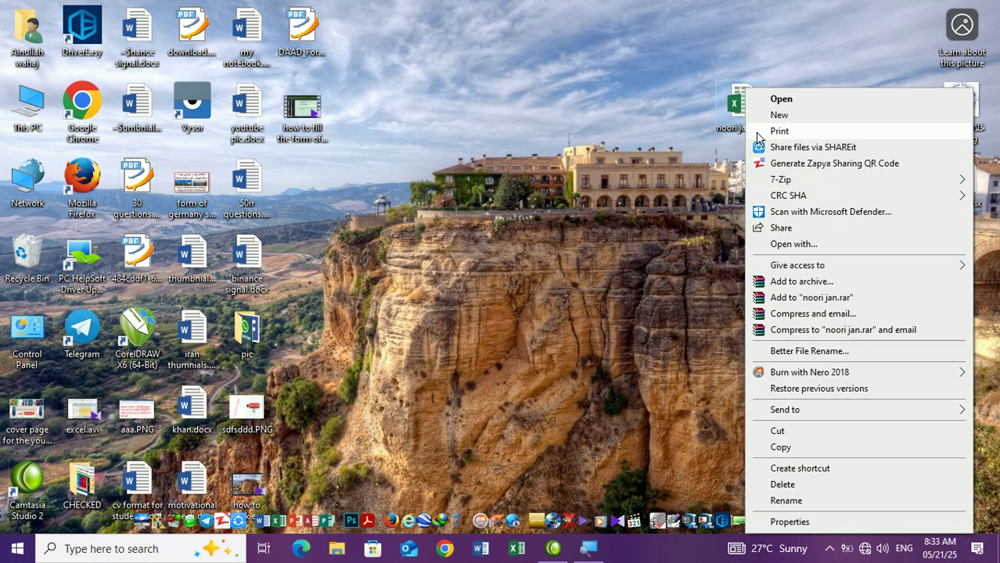
pyautogui.click(781, 448)
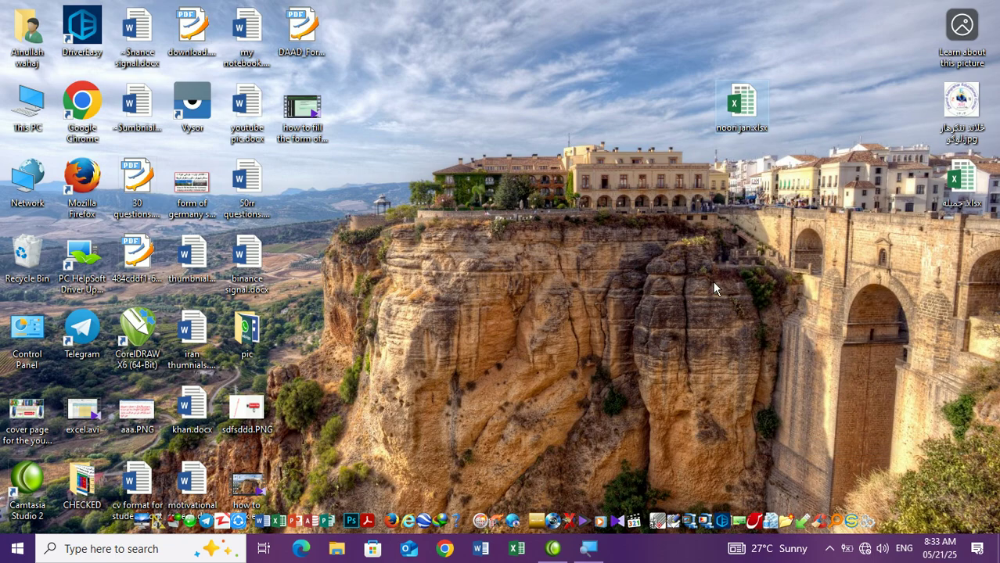
pyautogui.rightClick(612, 84)
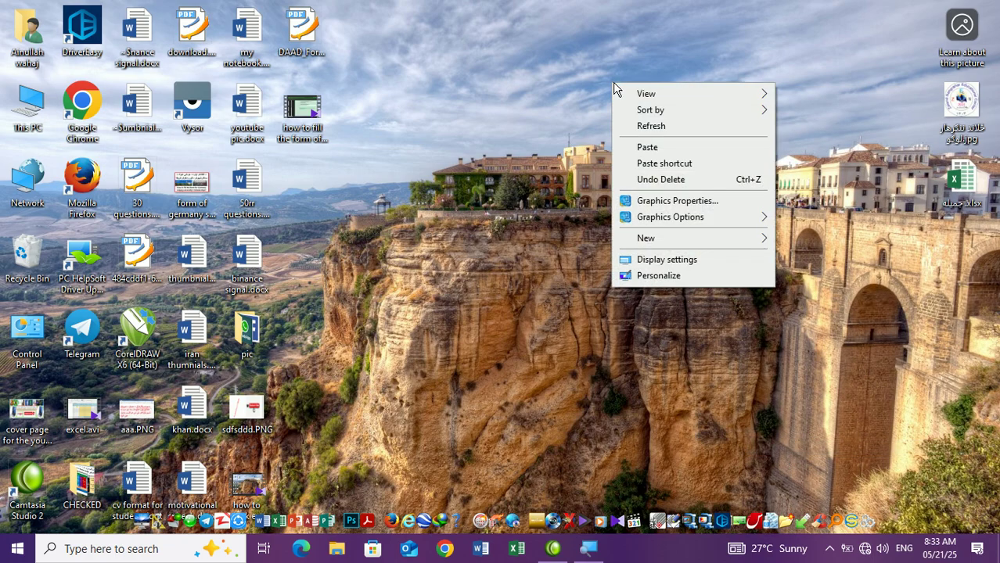
pyautogui.click(663, 150)
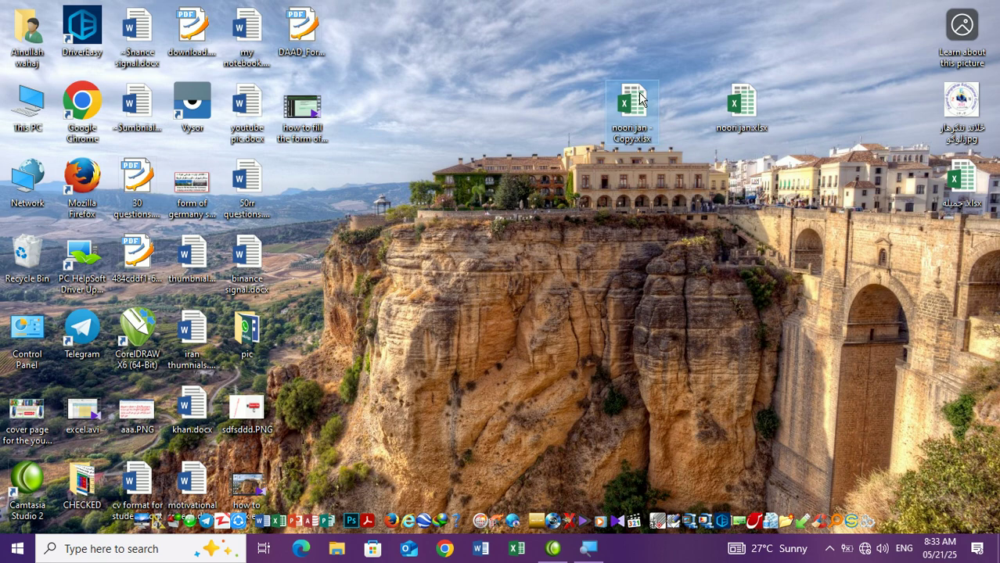
pyautogui.rightClick(640, 131)
pyautogui.click(632, 128)
pyautogui.rightClick(630, 127)
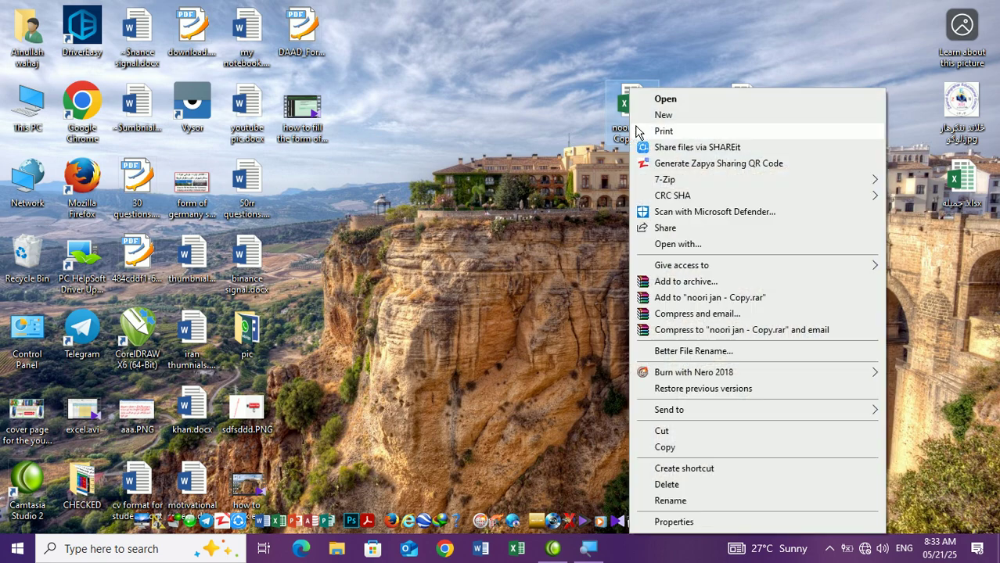
pyautogui.click(681, 503)
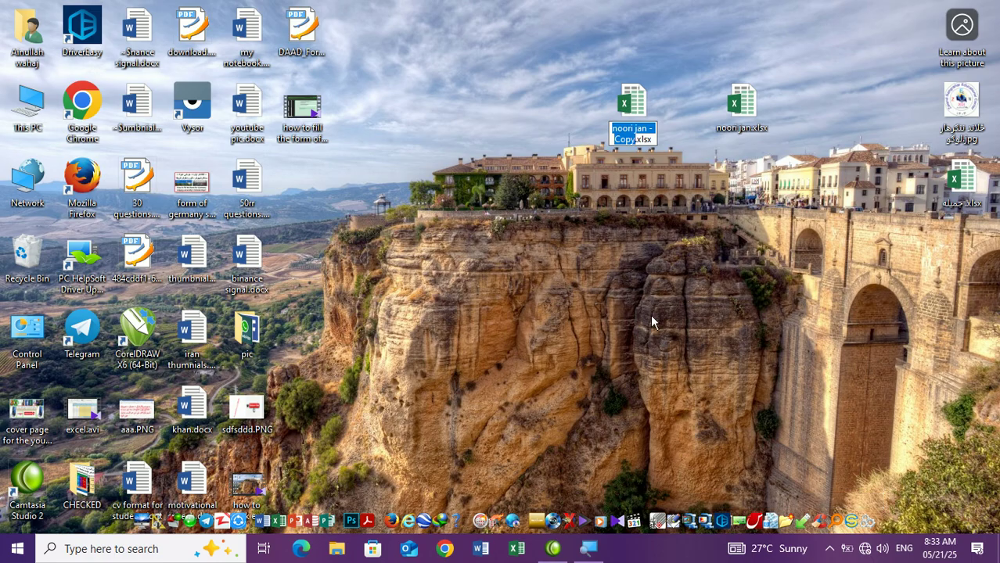
pyautogui.click(654, 139)
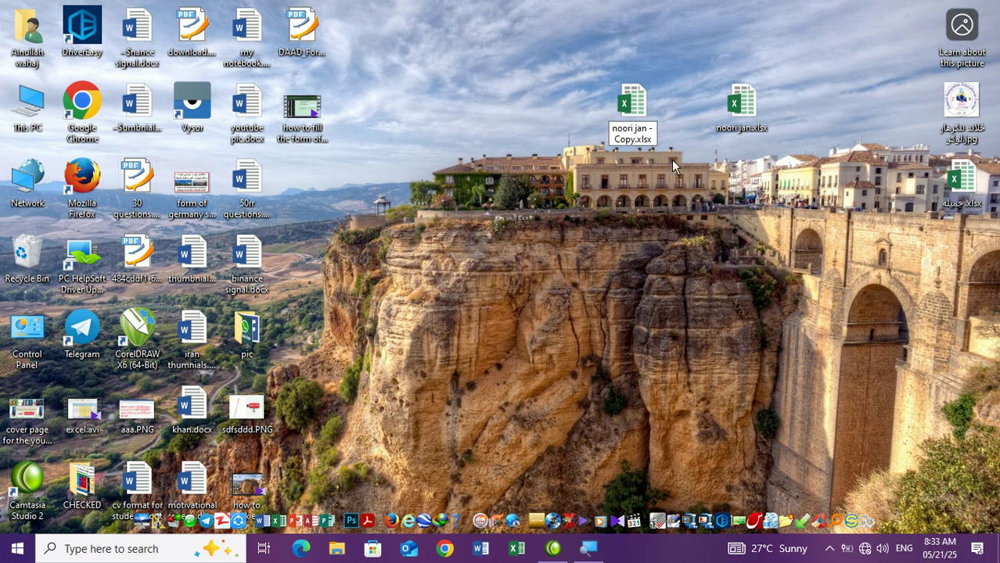
pyautogui.click(646, 196)
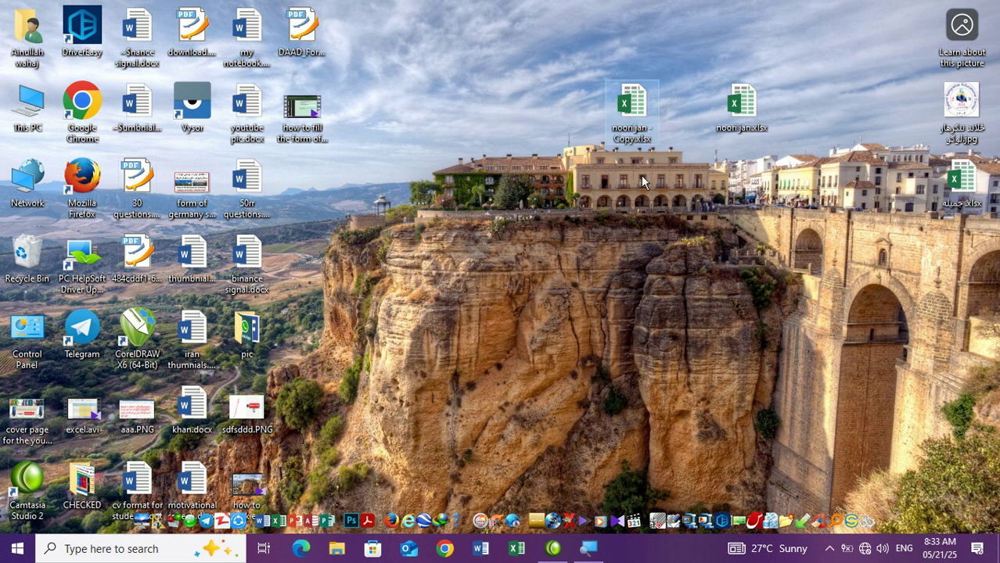
# Step: Hide file name extensions through the view options of This PC and minimize its window
pyautogui.doubleClick(28, 101)
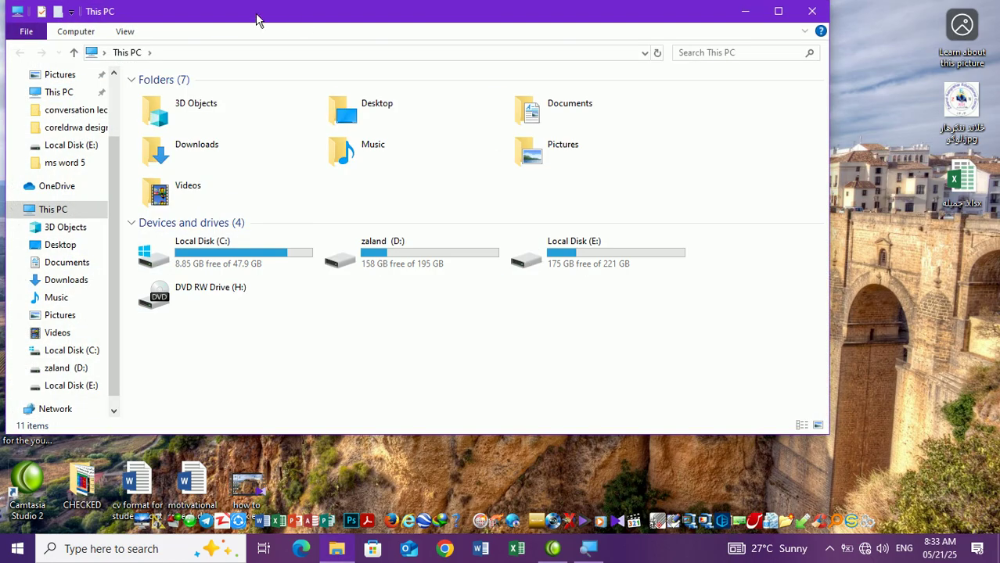
pyautogui.click(125, 33)
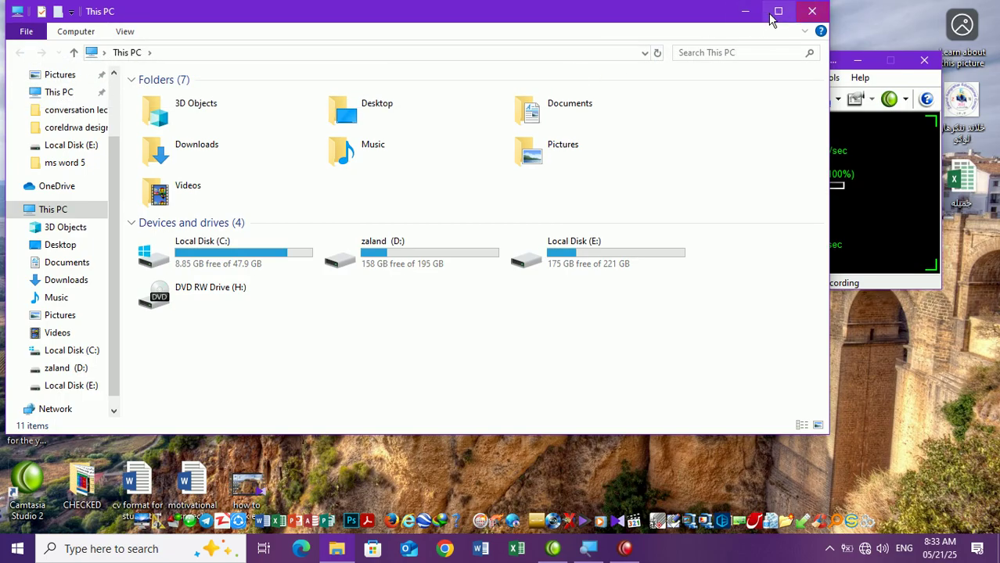
pyautogui.click(745, 17)
pyautogui.click(863, 57)
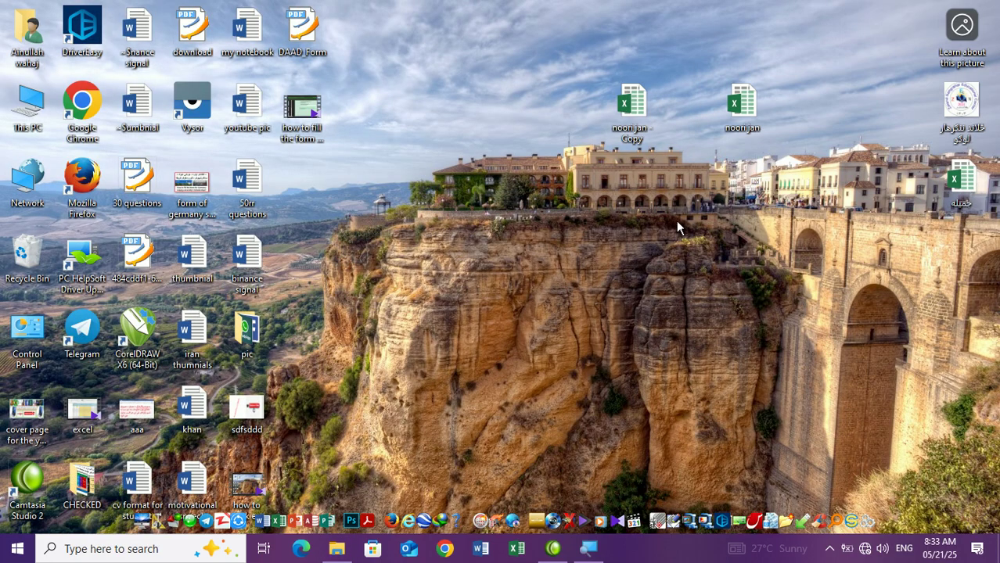
# Step: Turn on the display of file name extensions in the view options of This PC and close its window
pyautogui.click(638, 145)
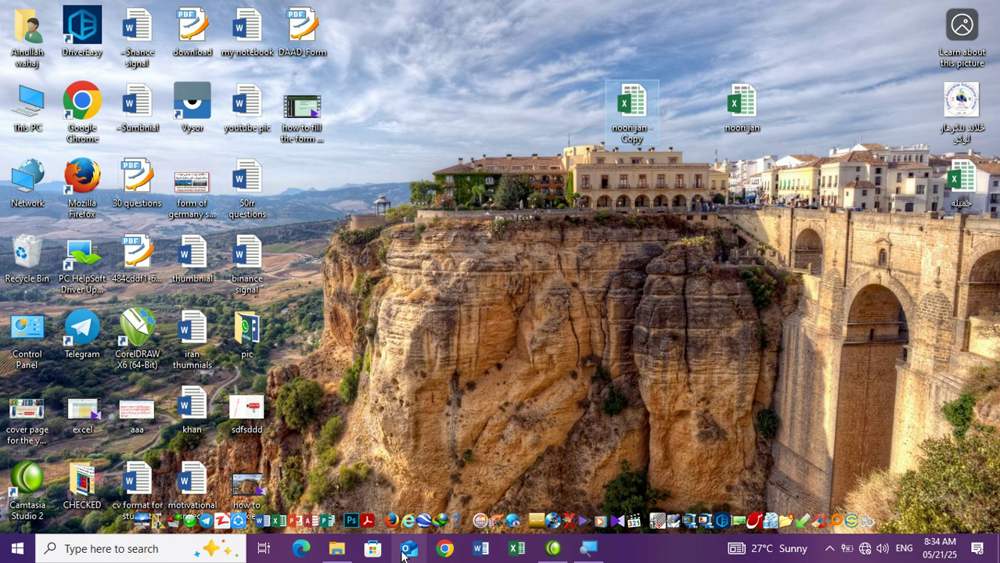
pyautogui.click(345, 551)
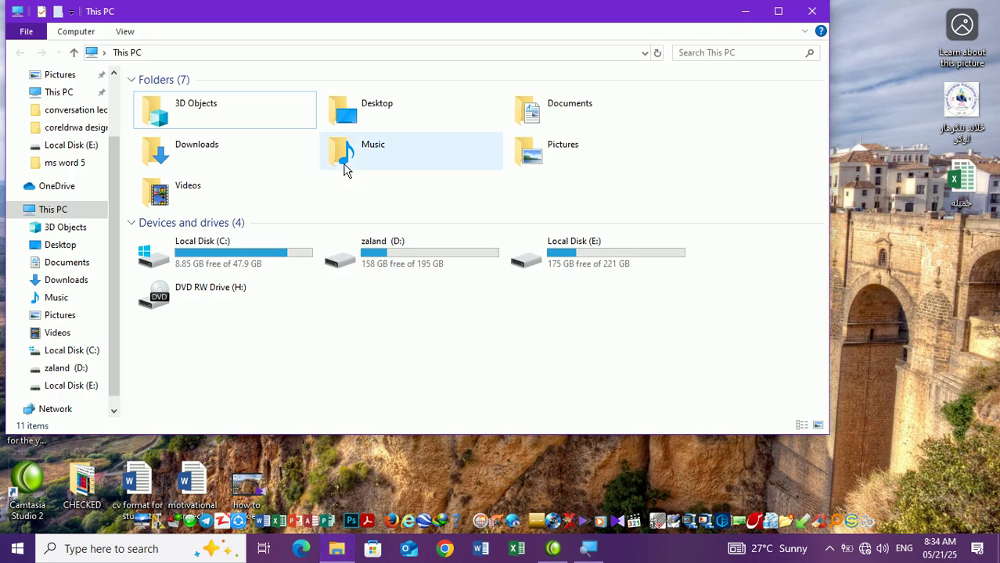
pyautogui.click(125, 32)
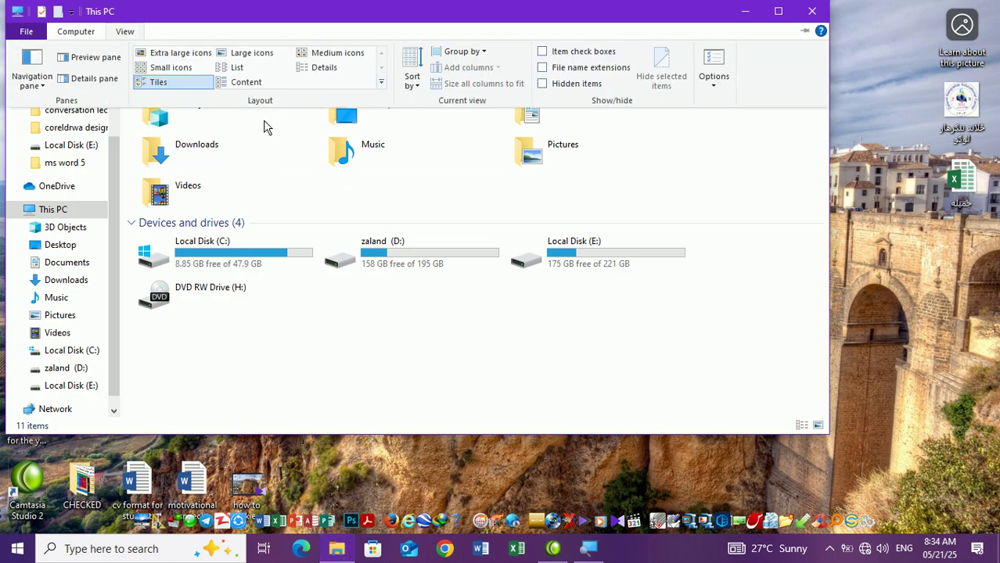
pyautogui.click(611, 69)
pyautogui.click(811, 11)
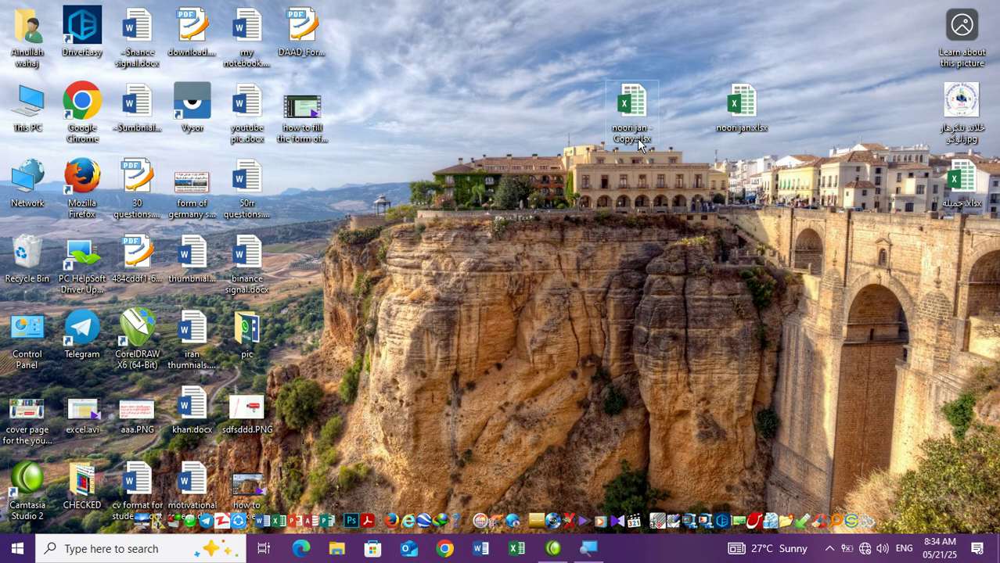
pyautogui.rightClick(638, 142)
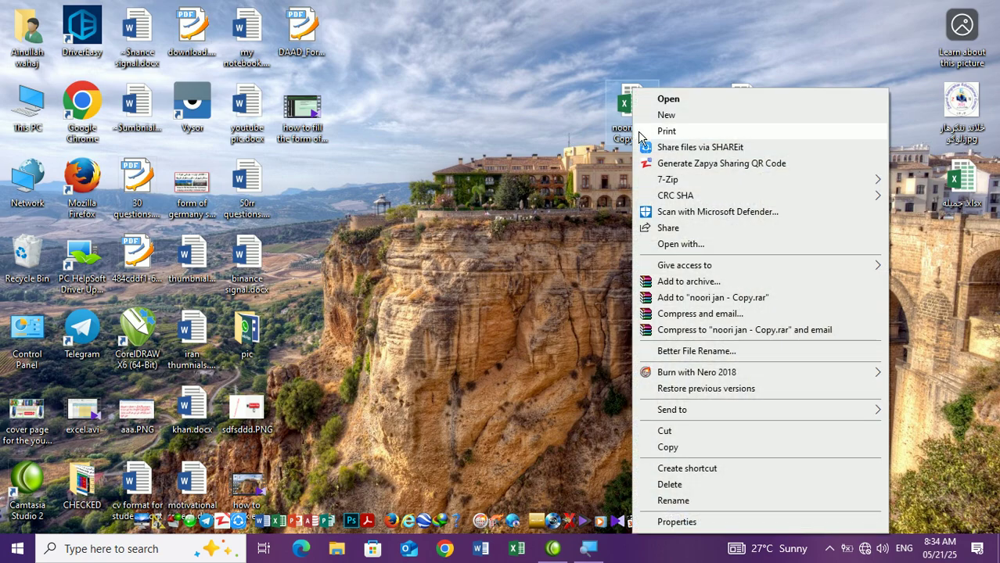
pyautogui.click(687, 500)
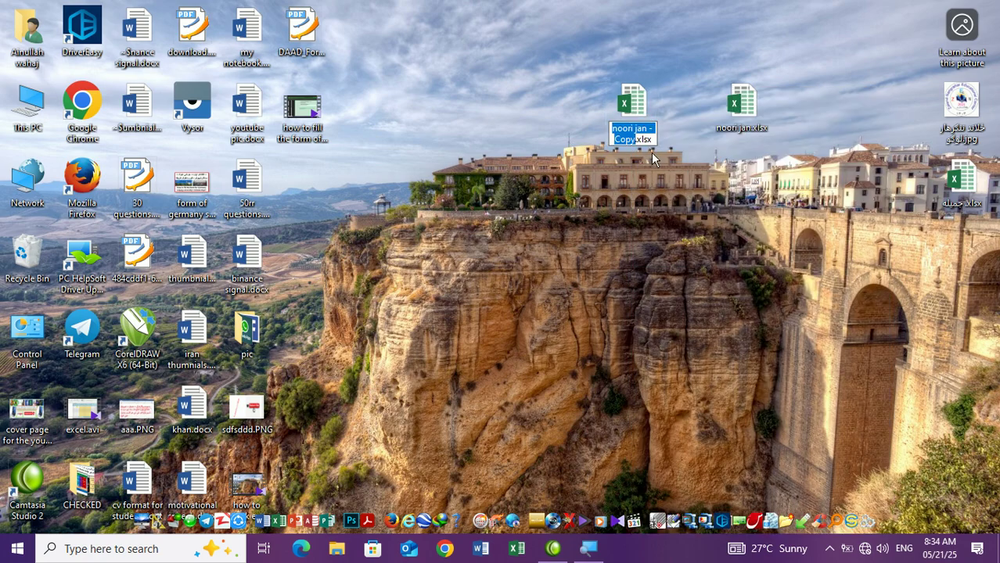
pyautogui.press('End')
pyautogui.press('BackSpace')
pyautogui.press('BackSpace')
pyautogui.press('BackSpace')
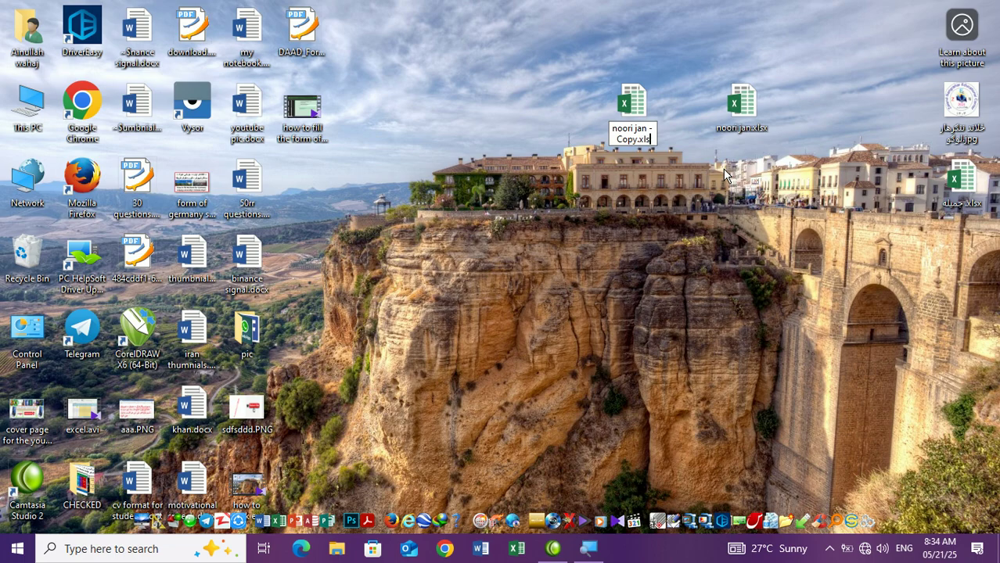
pyautogui.press('BackSpace')
pyautogui.write('zip')
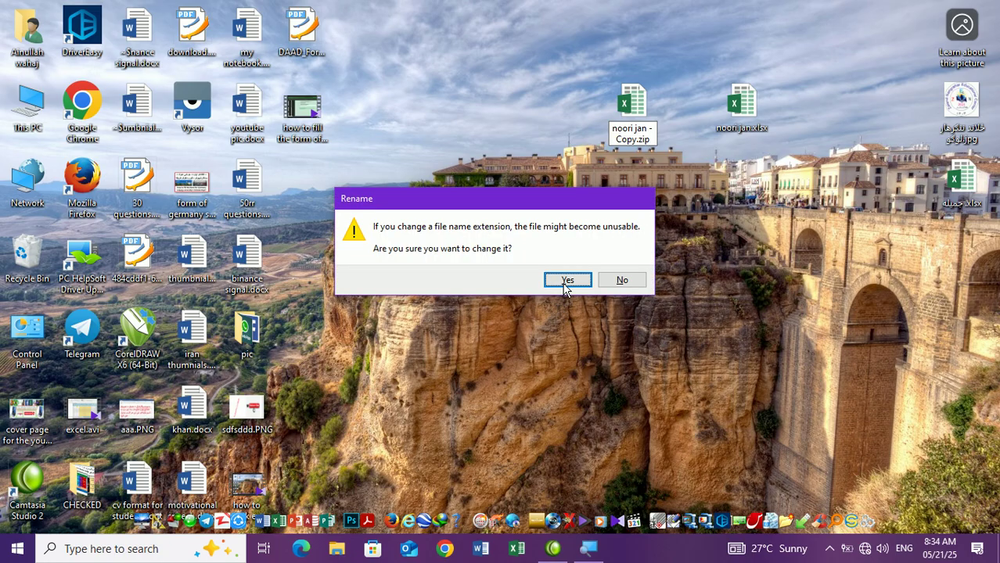
pyautogui.click(570, 279)
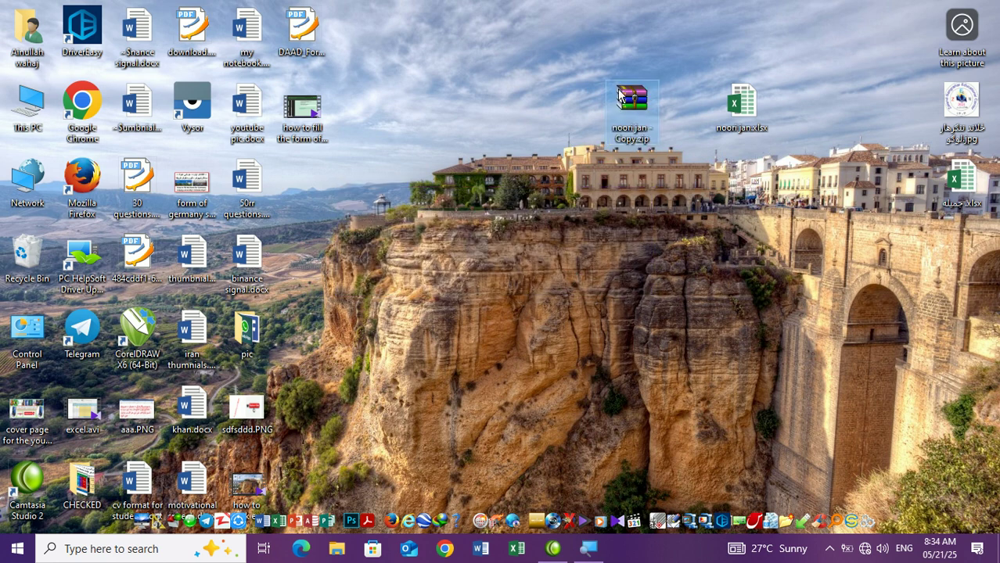
pyautogui.doubleClick(639, 94)
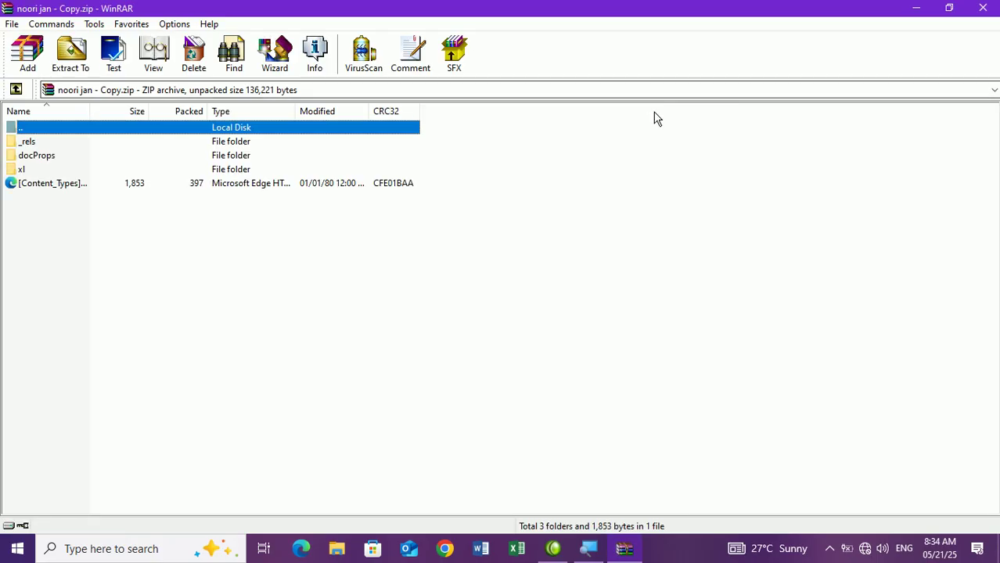
pyautogui.click(16, 172)
pyautogui.doubleClick(15, 172)
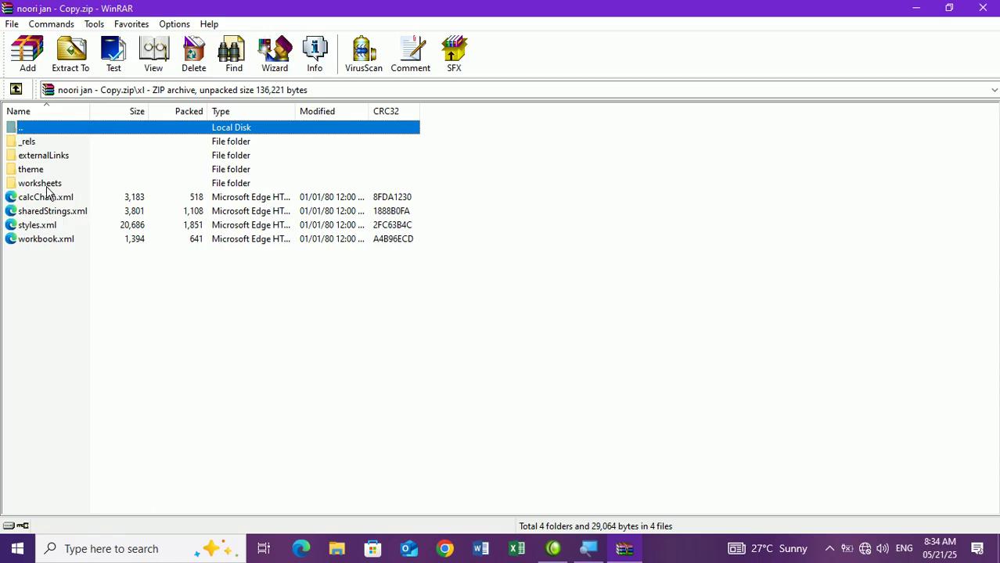
pyautogui.doubleClick(40, 183)
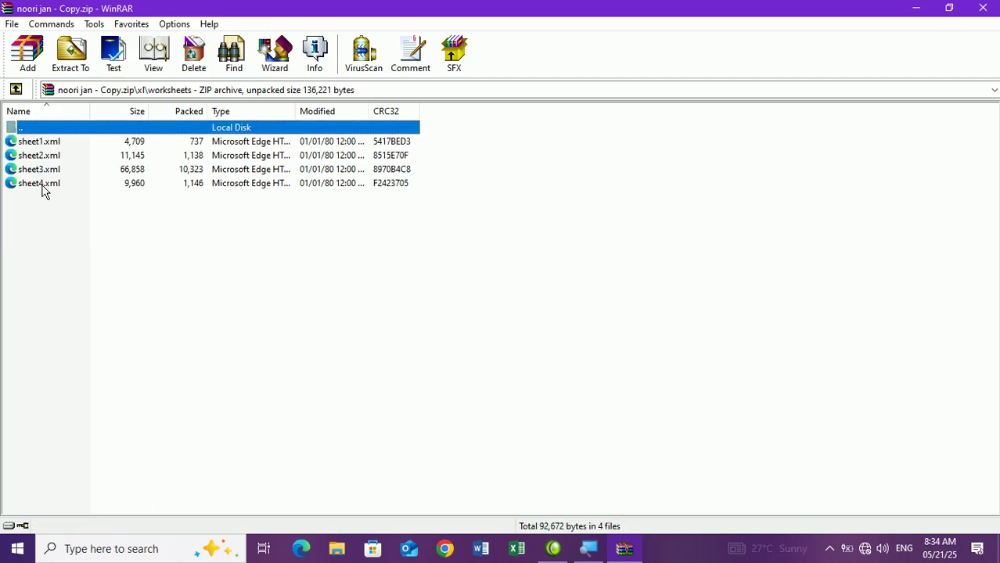
# Step: Reduce and shift the archive window to expose the desktop, and extract sheet2.xml onto it
pyautogui.click(949, 8)
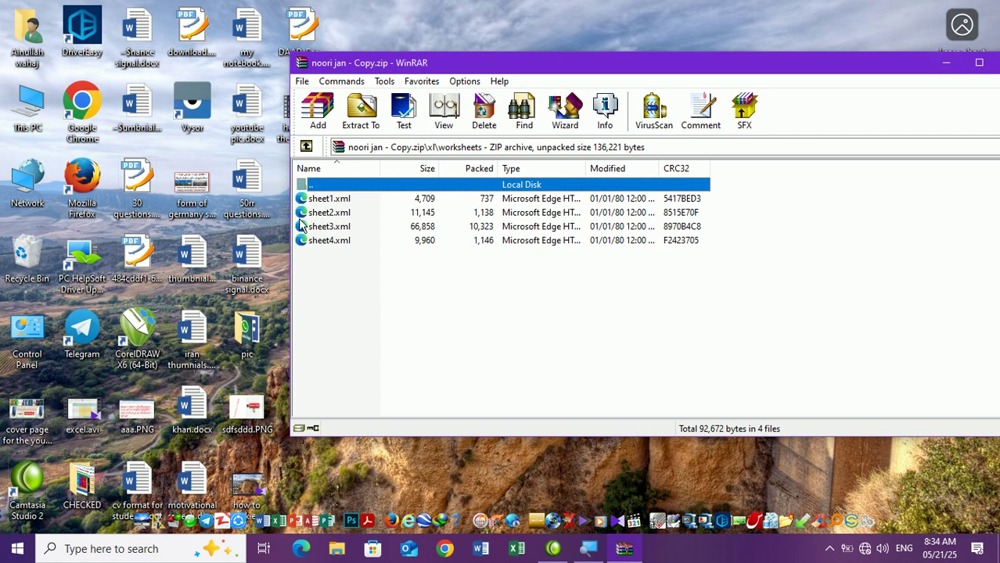
pyautogui.moveTo(415, 62); pyautogui.dragTo(592, 64)
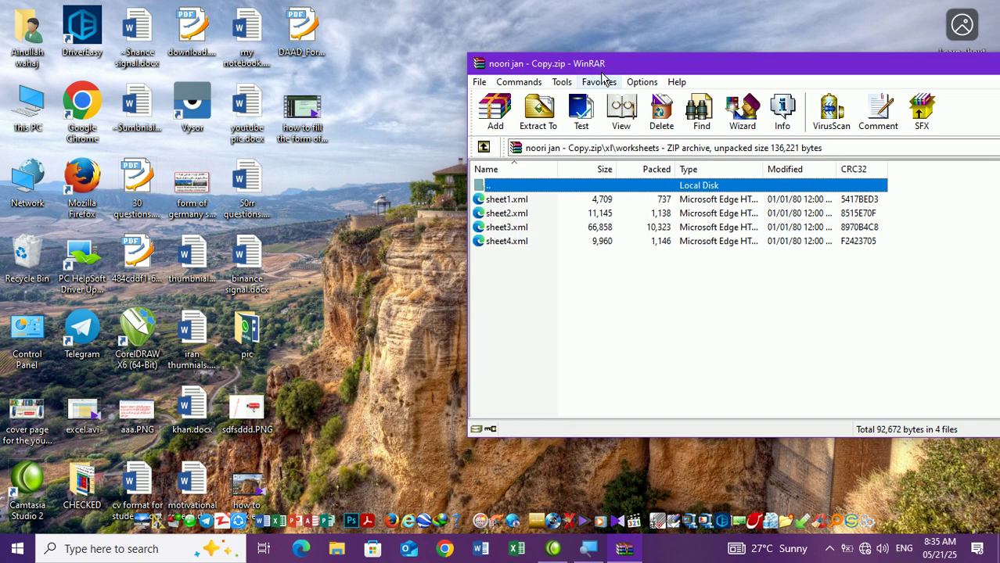
pyautogui.click(510, 214)
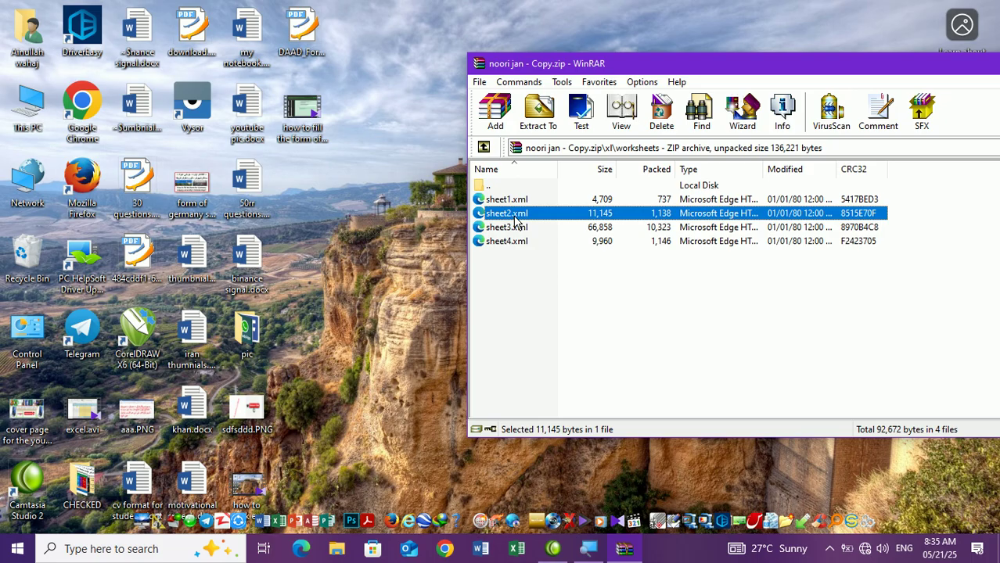
pyautogui.click(516, 242)
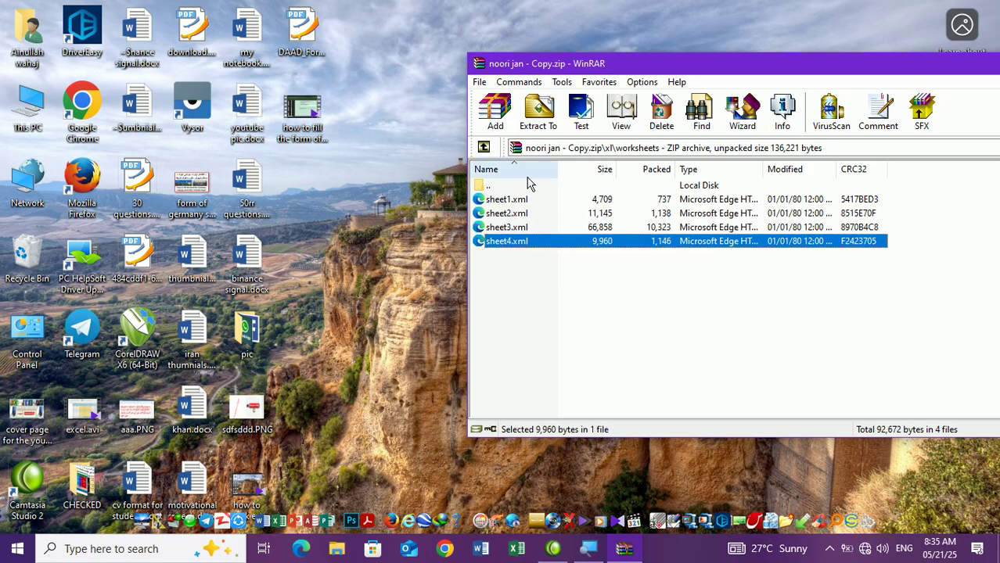
pyautogui.click(507, 215)
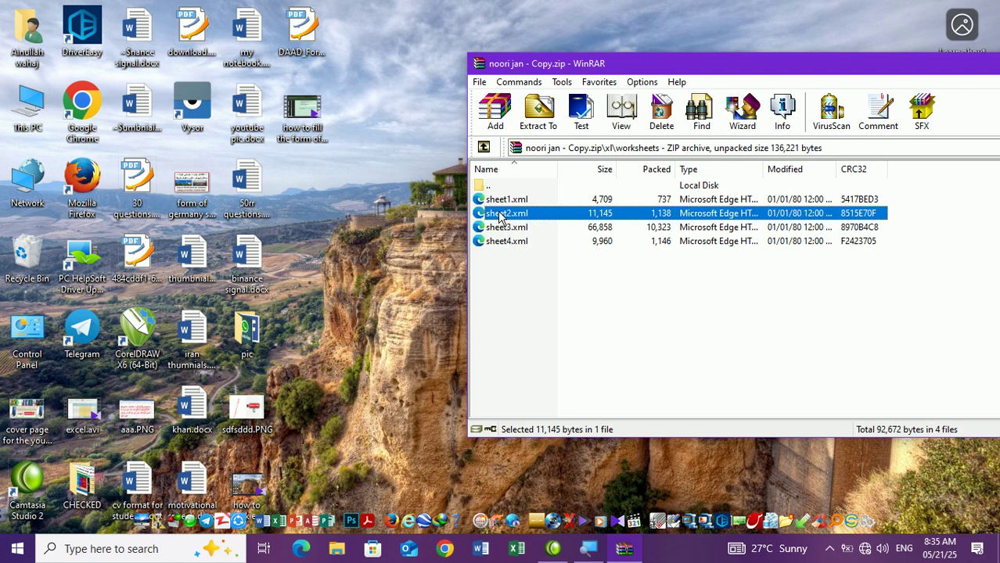
pyautogui.moveTo(498, 217); pyautogui.dragTo(403, 202)
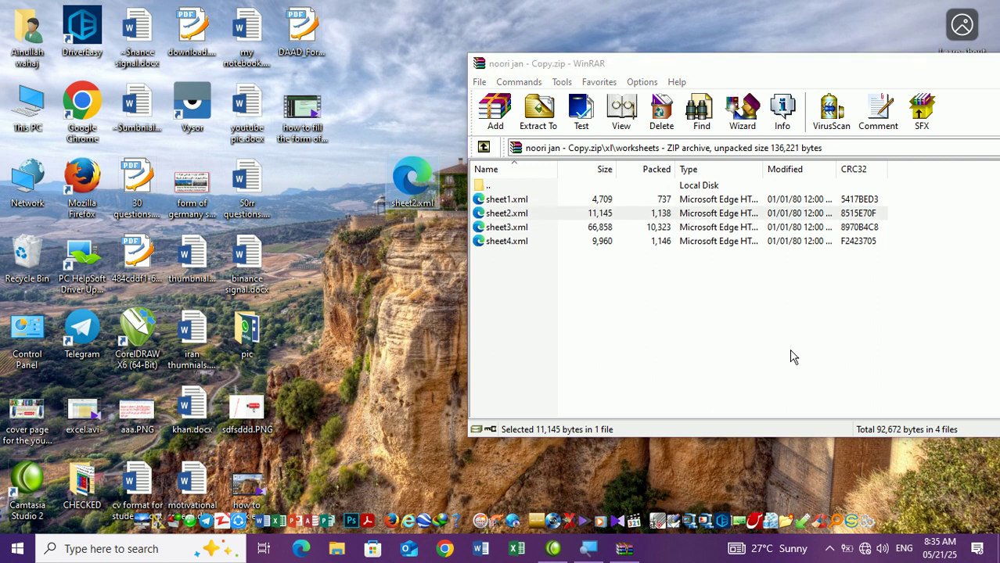
# Step: Open the extracted sheet2.xml from the desktop in Notepad
pyautogui.rightClick(408, 175)
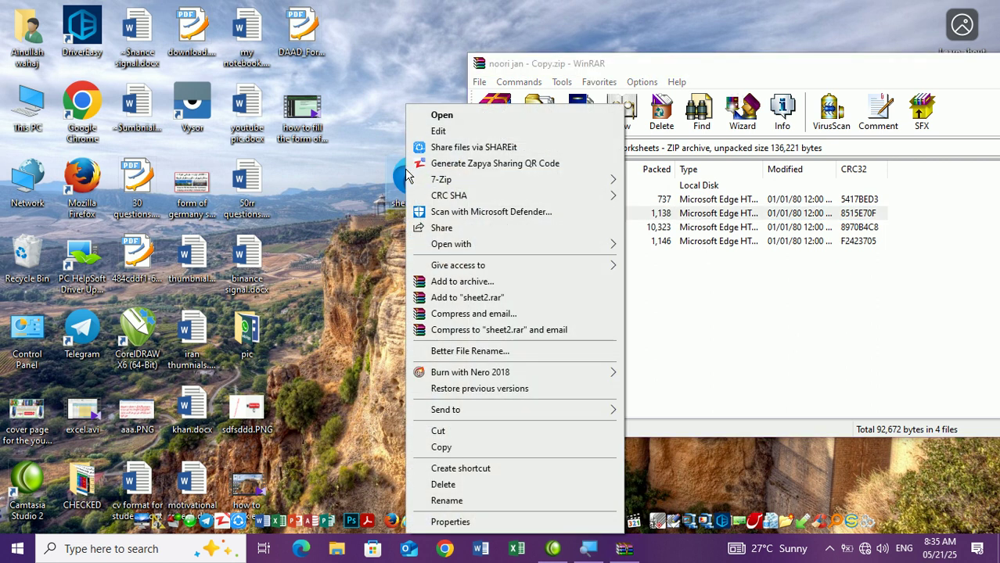
pyautogui.moveTo(440, 247)
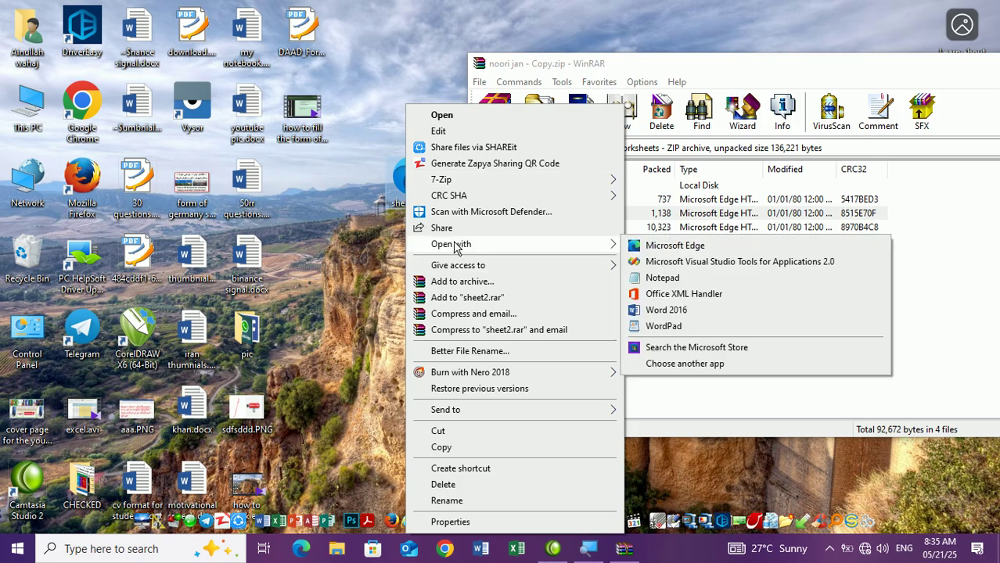
pyautogui.click(665, 283)
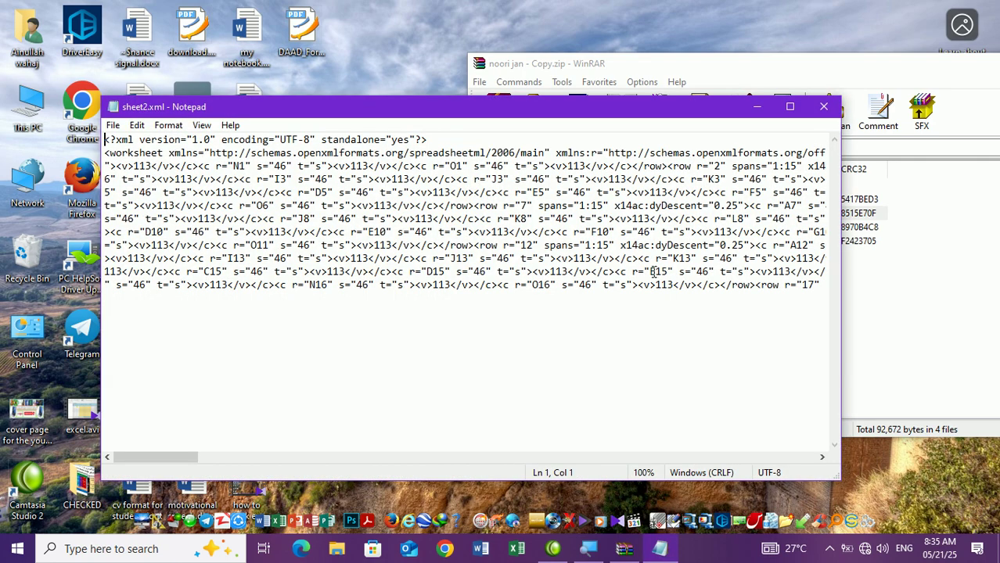
# Step: Search the sheet2.xml text for the word "protection"
pyautogui.click(474, 192)
pyautogui.hotkey('ctrl', 'f')
pyautogui.moveTo(257, 262); pyautogui.dragTo(183, 260)
pyautogui.click(232, 257)
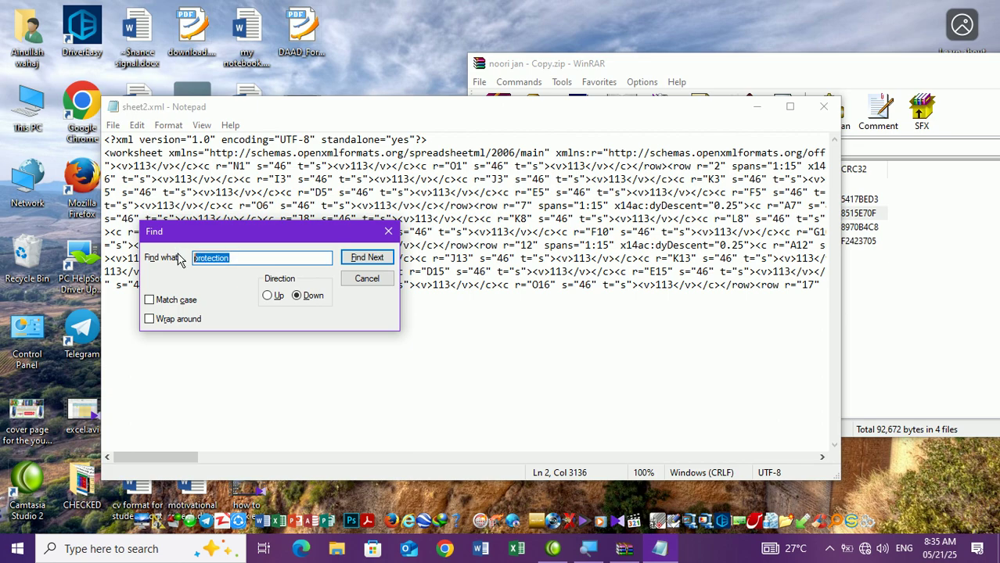
pyautogui.click(374, 259)
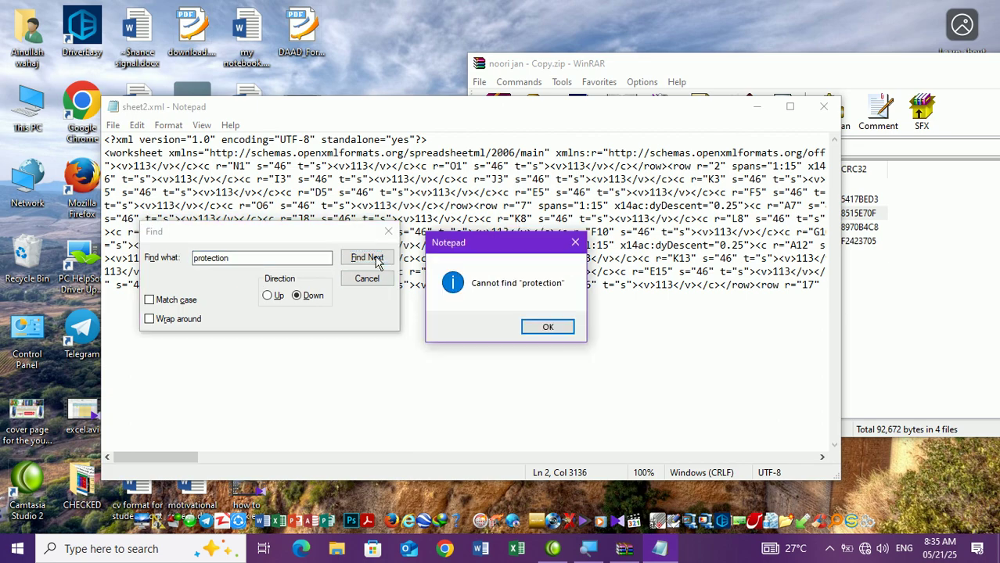
pyautogui.click(548, 327)
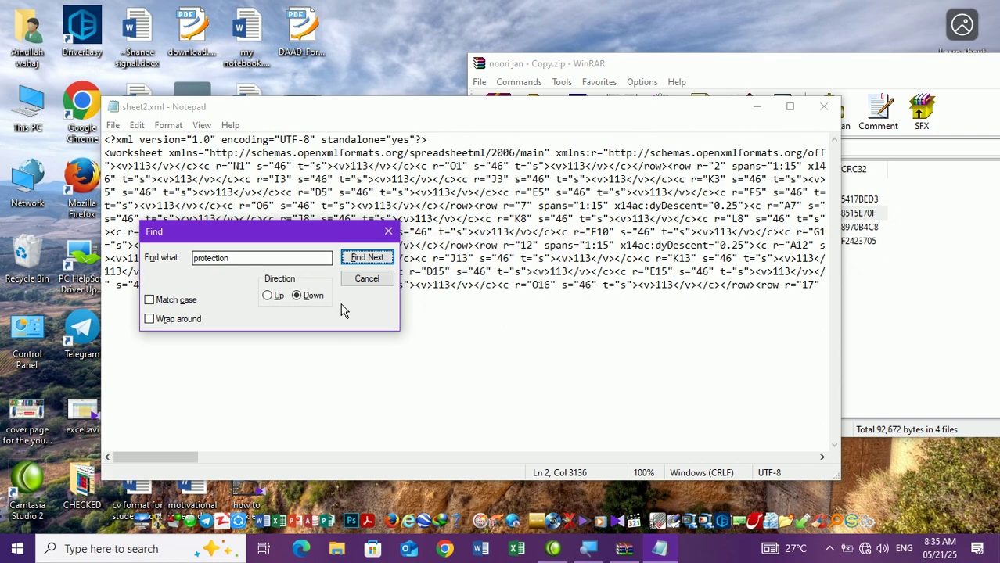
pyautogui.click(276, 259)
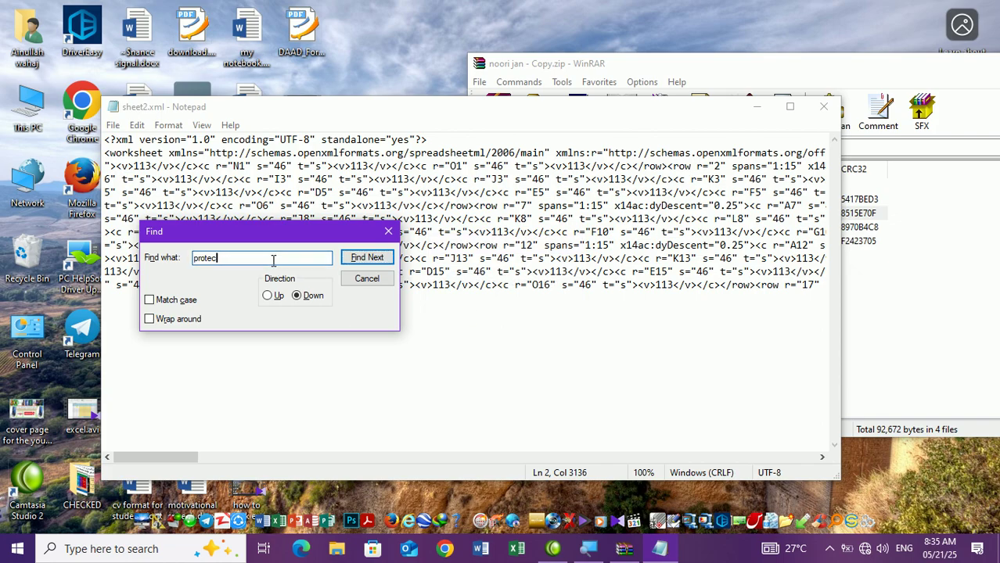
pyautogui.press('BackSpace')
pyautogui.press('BackSpace')
pyautogui.write('p')
pyautogui.click(370, 280)
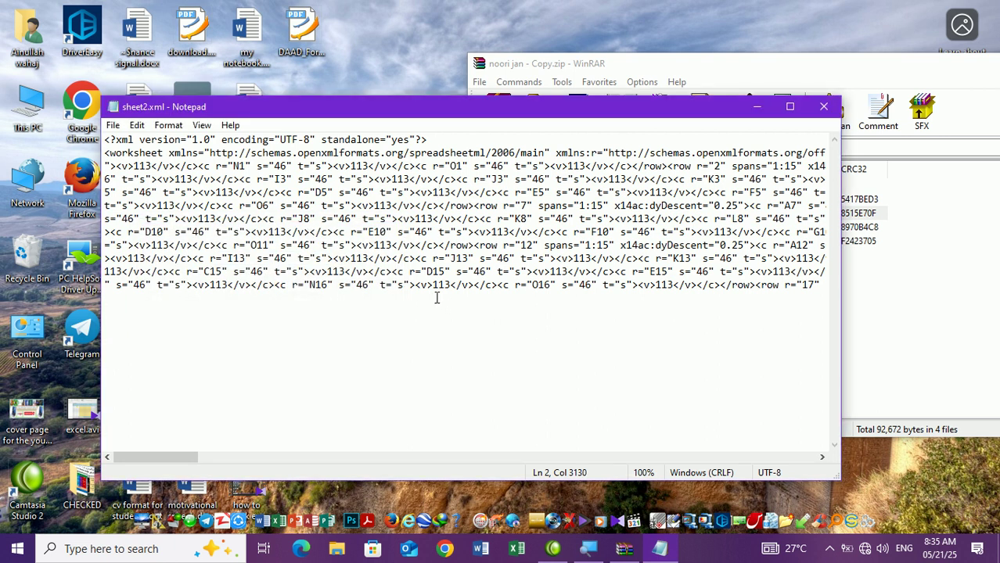
# Step: Place the cursor further along in sheet2.xml, search downward for "protection" again and close the search
pyautogui.hscroll(3, 539, 205)
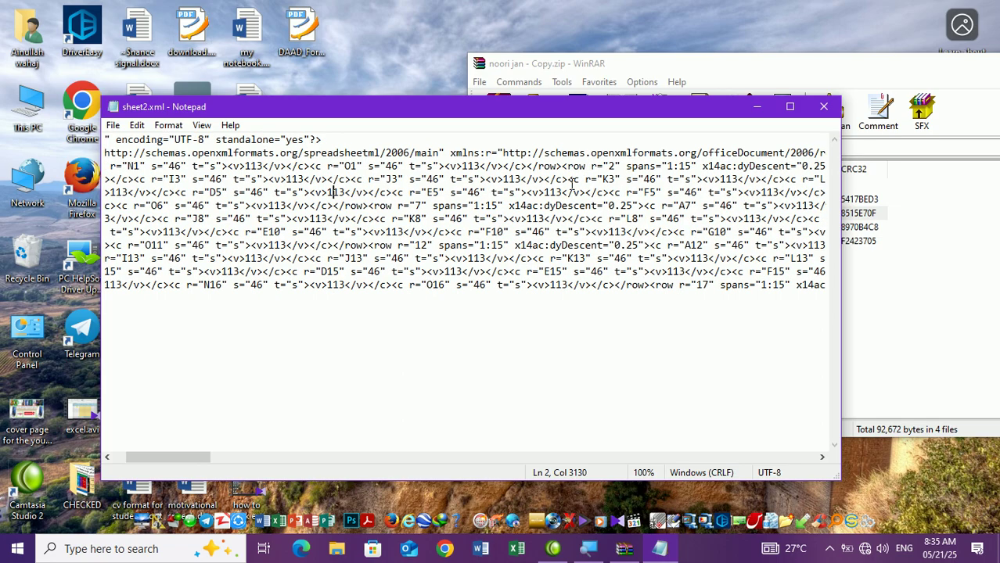
pyautogui.click(530, 222)
pyautogui.hotkey('ctrl', 'f')
pyautogui.write('protecti')
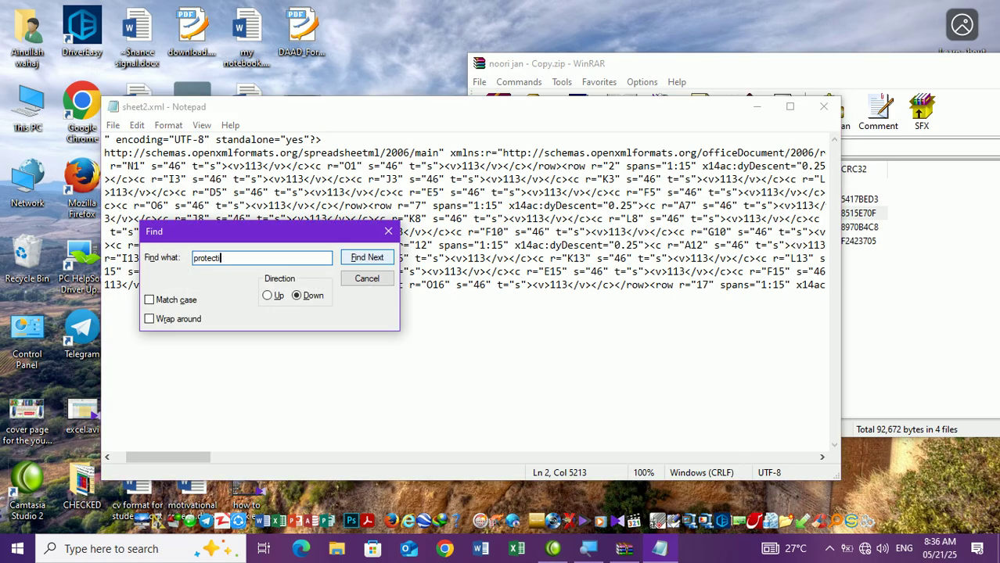
pyautogui.write('on')
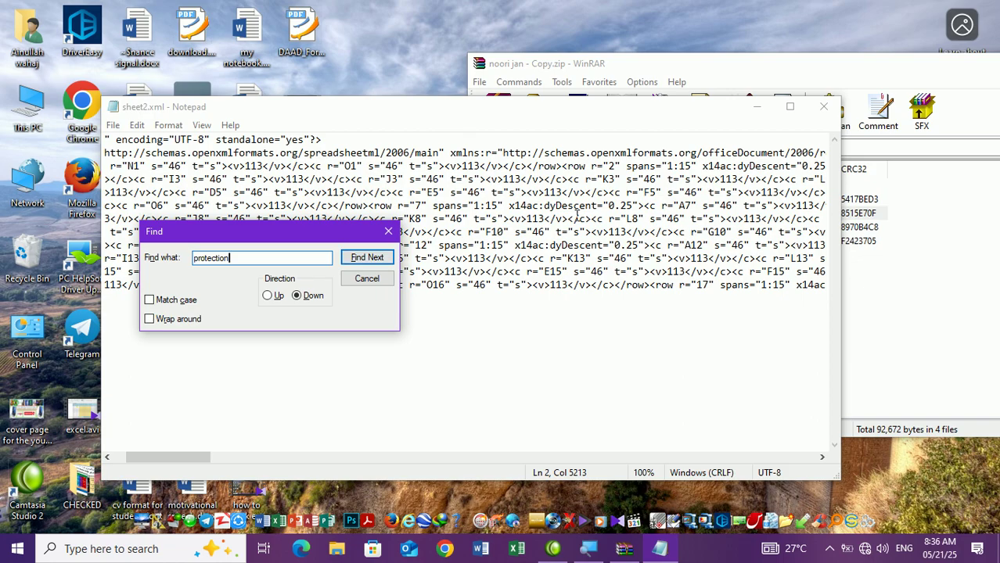
pyautogui.click(366, 258)
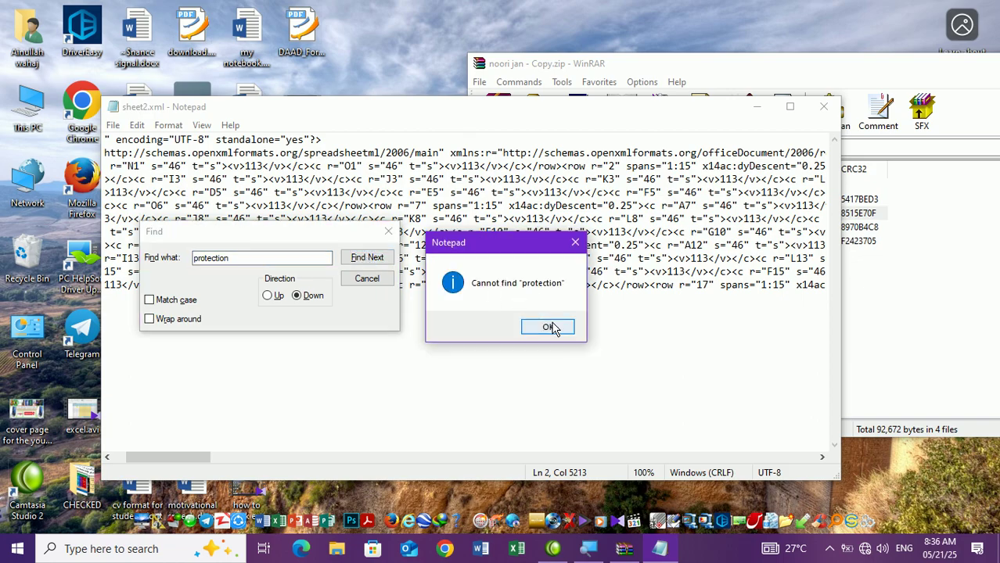
pyautogui.click(550, 327)
pyautogui.click(366, 278)
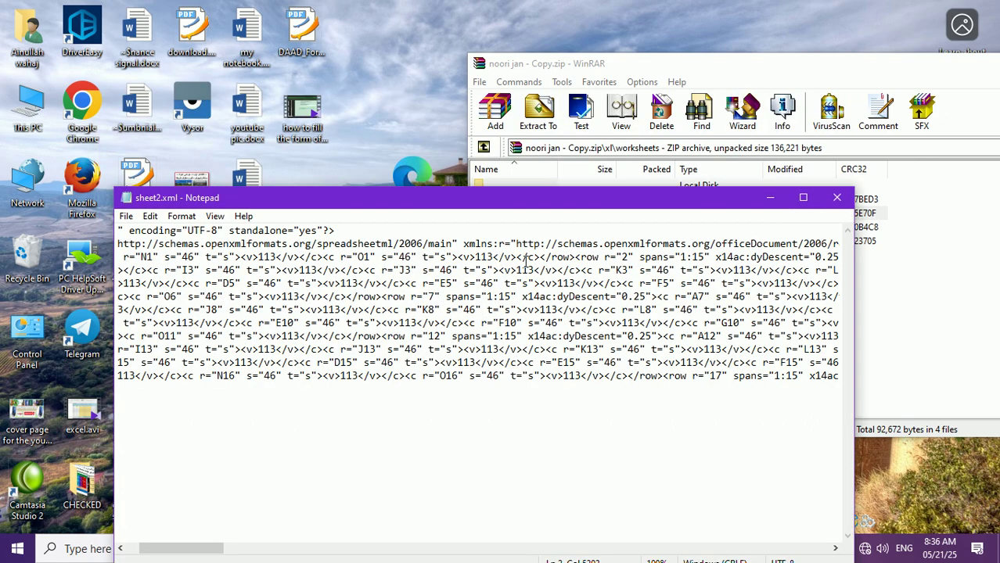
# Step: Move the Notepad window clear of the archive's file list and repeat the "protection" search in sheet2.xml
pyautogui.moveTo(554, 204); pyautogui.dragTo(679, 276)
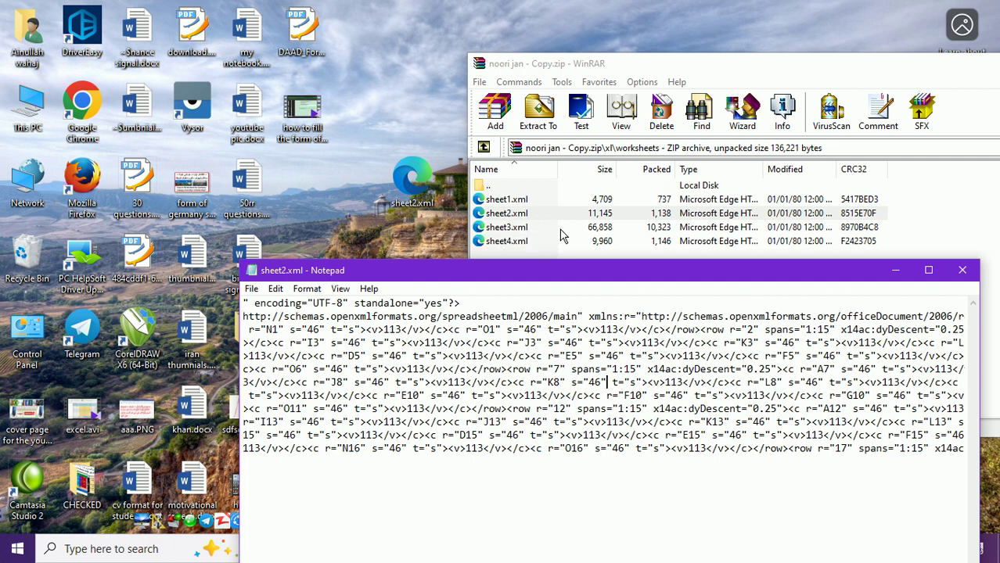
pyautogui.click(503, 368)
pyautogui.hotkey('ctrl', 'f')
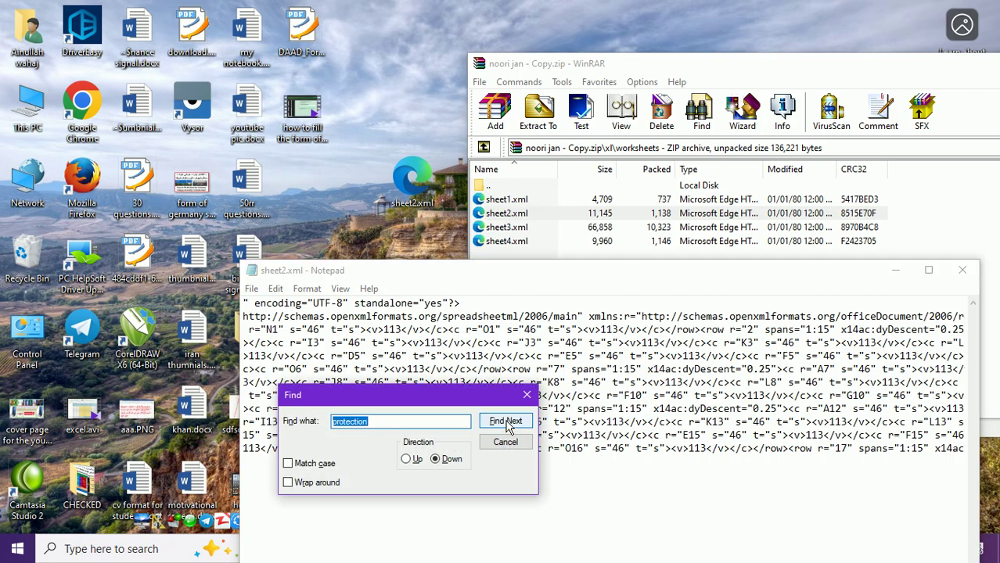
pyautogui.click(506, 422)
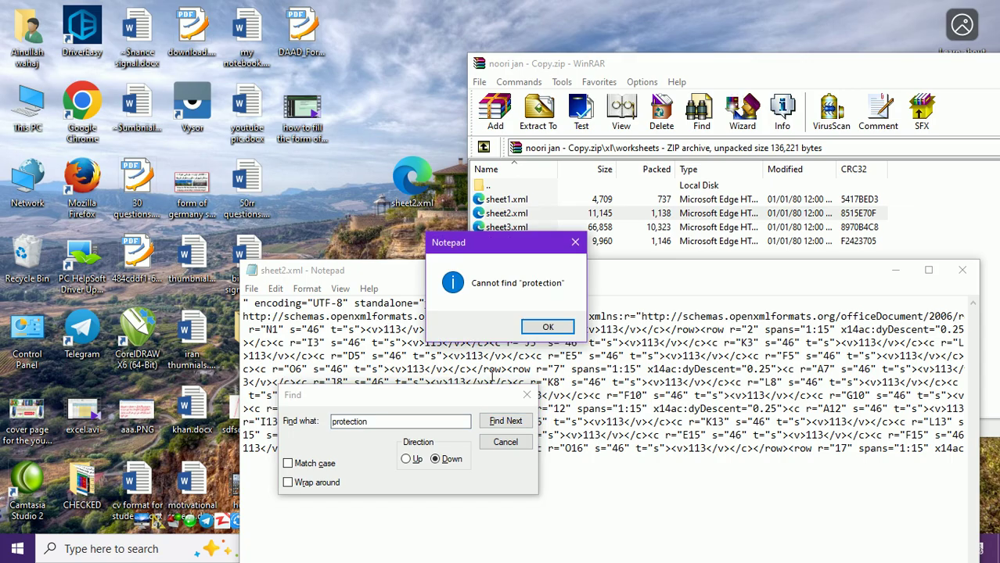
pyautogui.click(552, 326)
pyautogui.moveTo(537, 330); pyautogui.dragTo(710, 383)
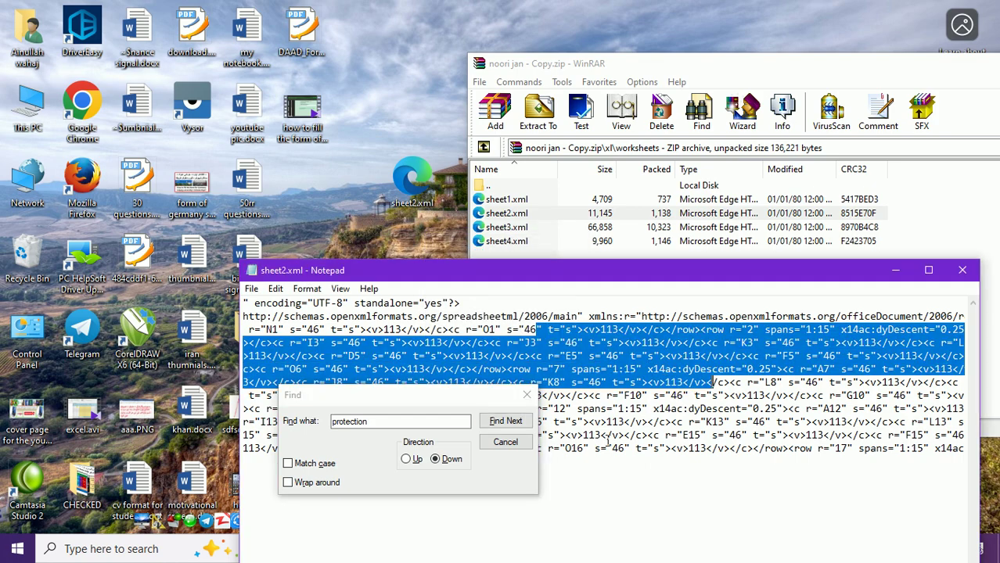
# Step: Close the search and the sheet2.xml text, and delete the extracted sheet2.xml from the desktop
pyautogui.click(507, 440)
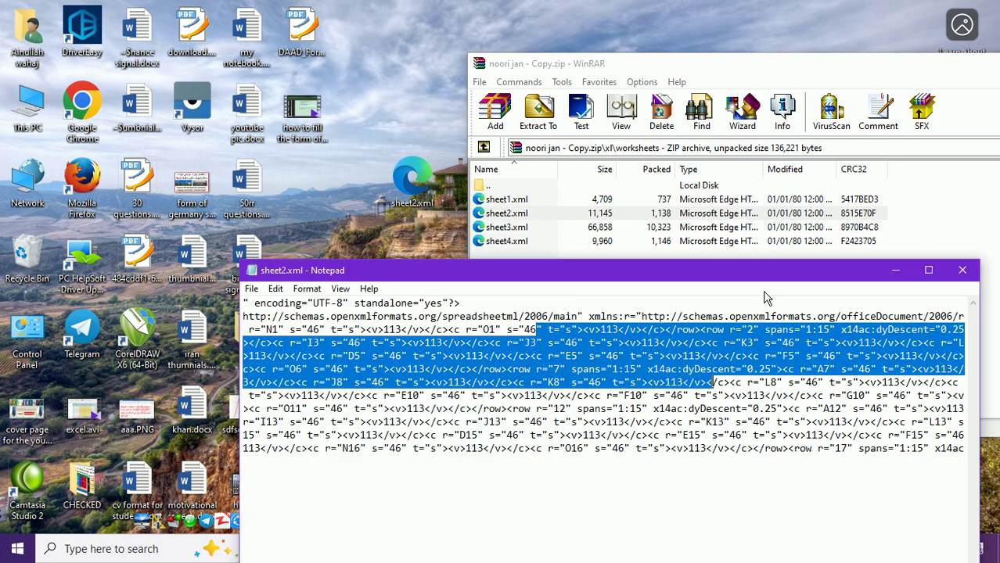
pyautogui.click(688, 357)
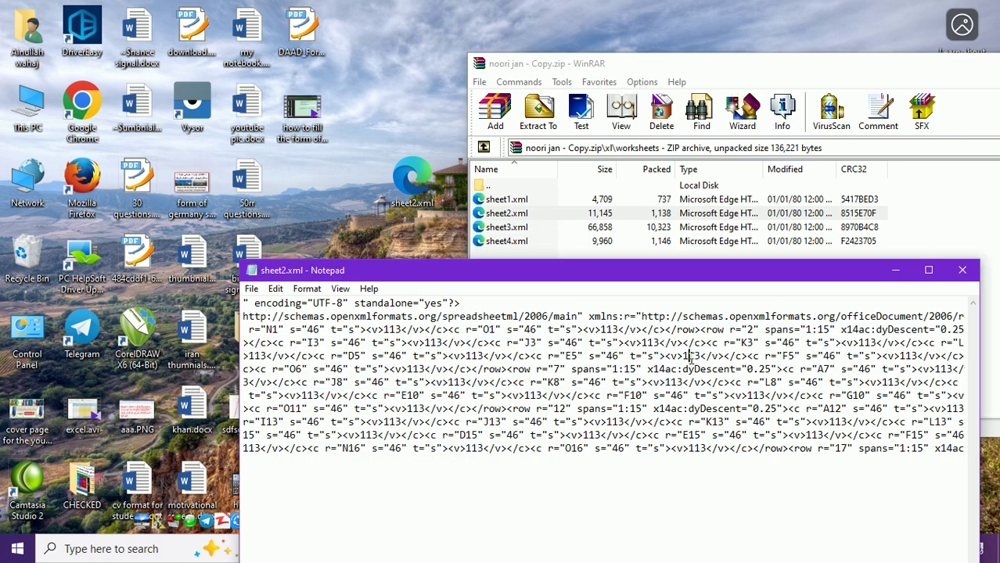
pyautogui.click(963, 271)
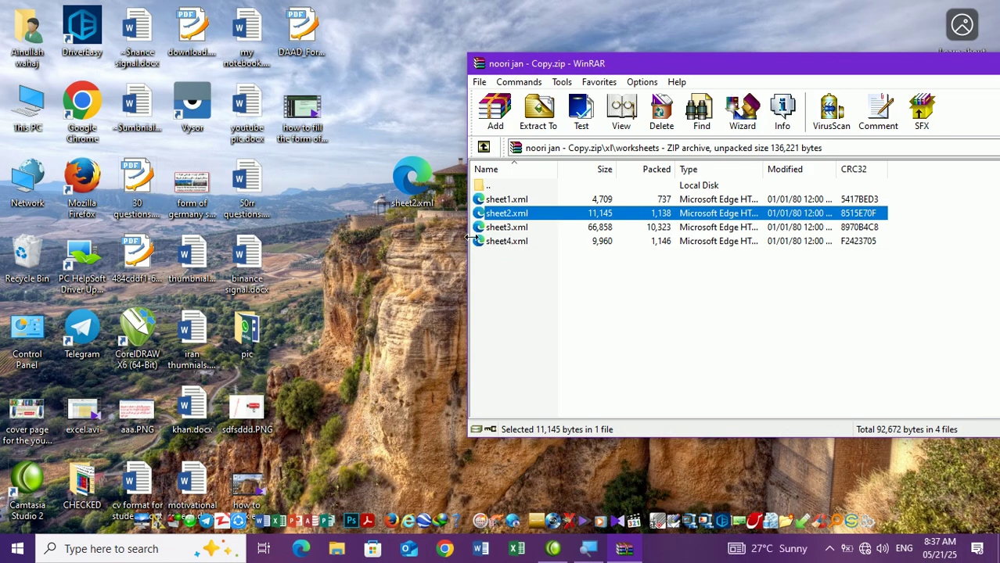
pyautogui.click(409, 185)
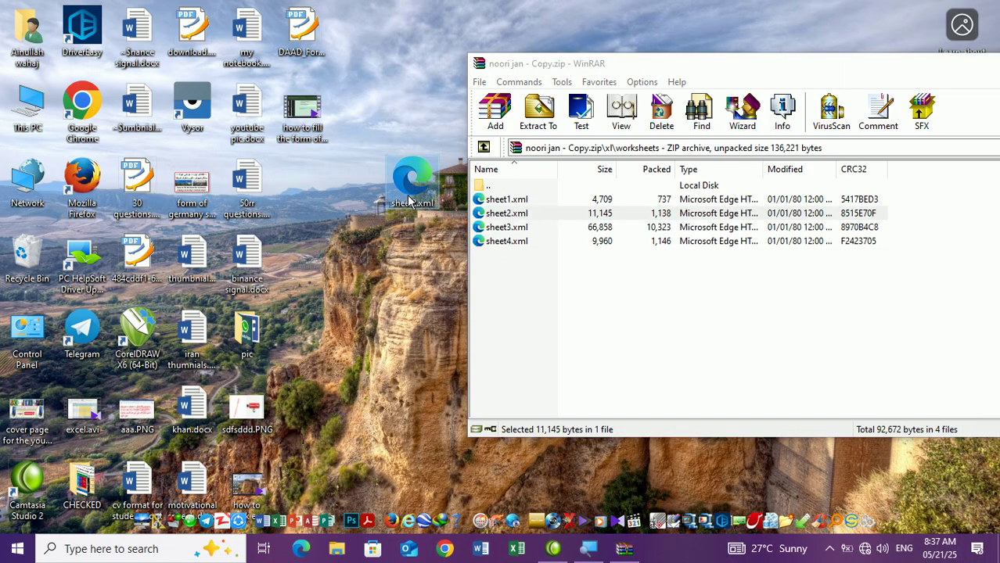
pyautogui.press('Delete')
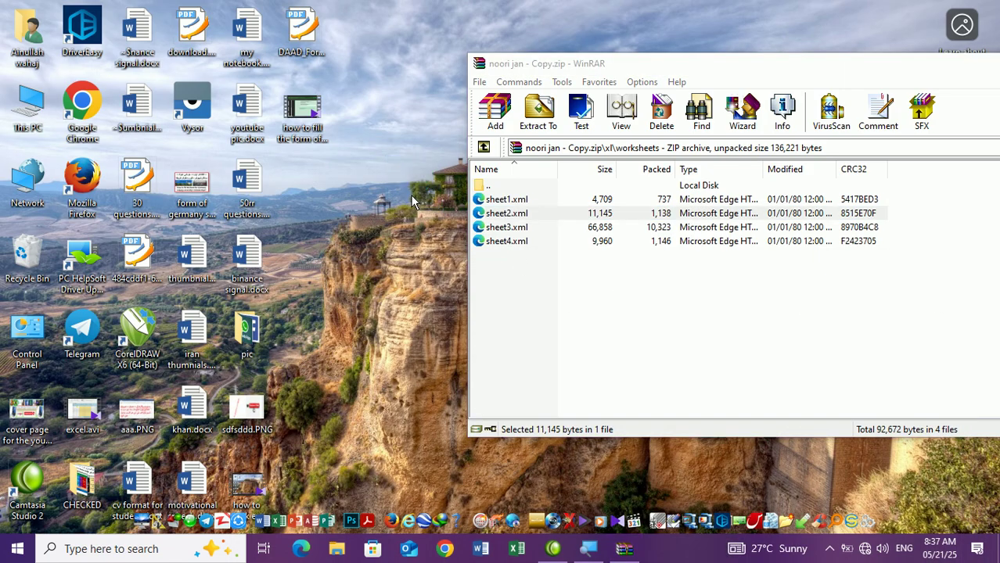
# Step: Extract sheet3.xml from the archive's xl\worksheets folder to the desktop and open it in Notepad
pyautogui.click(515, 227)
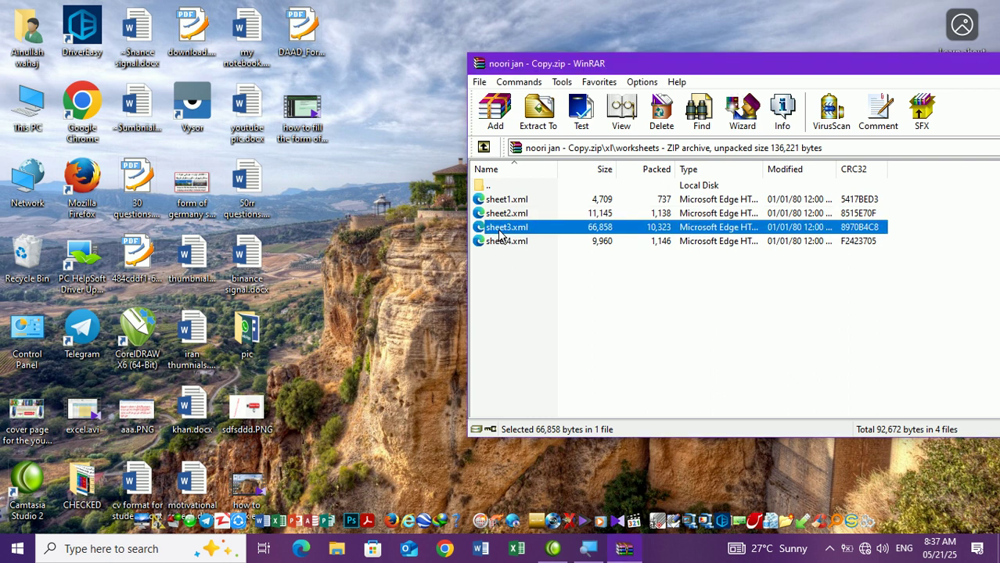
pyautogui.doubleClick(496, 232)
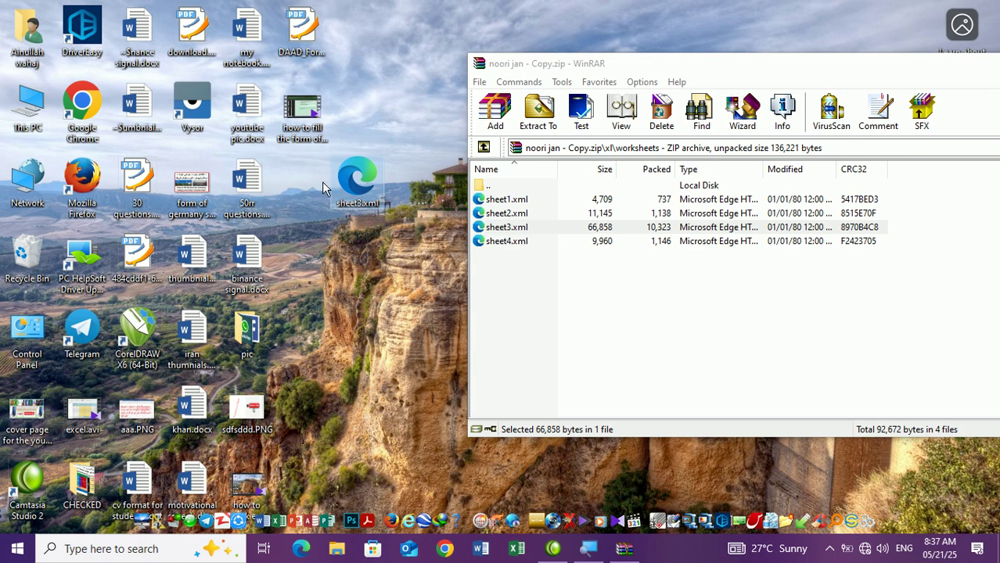
pyautogui.rightClick(365, 170)
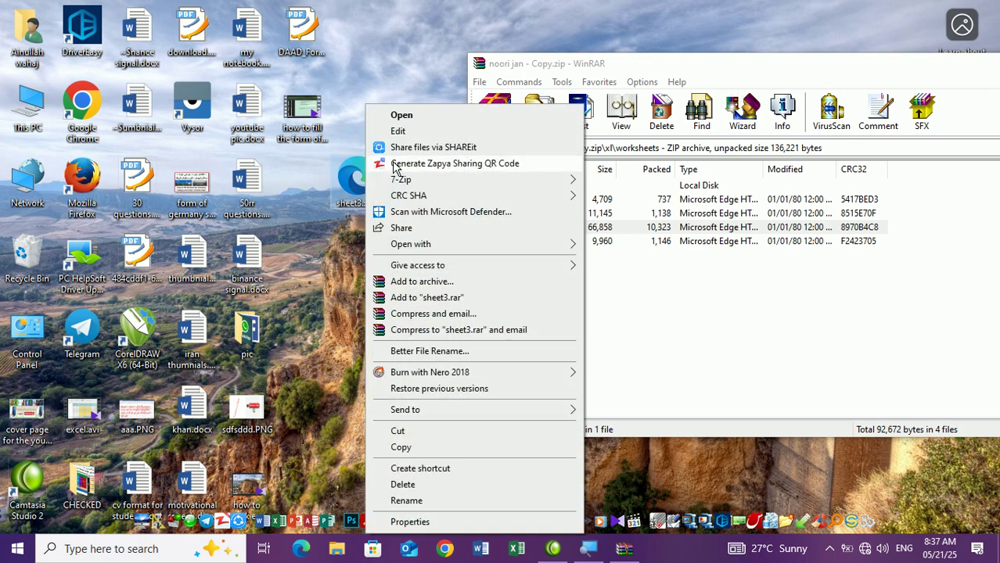
pyautogui.moveTo(428, 247)
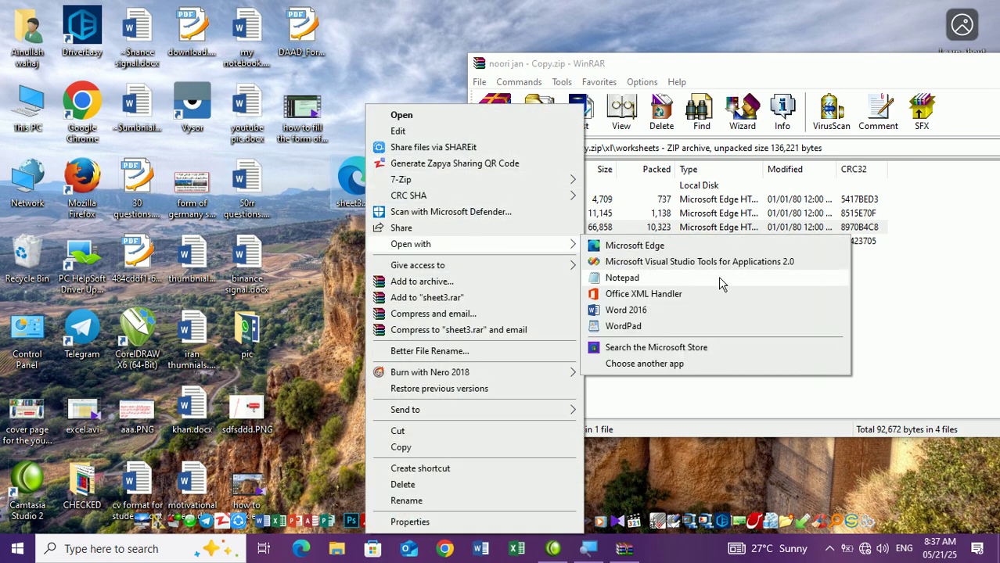
pyautogui.click(619, 278)
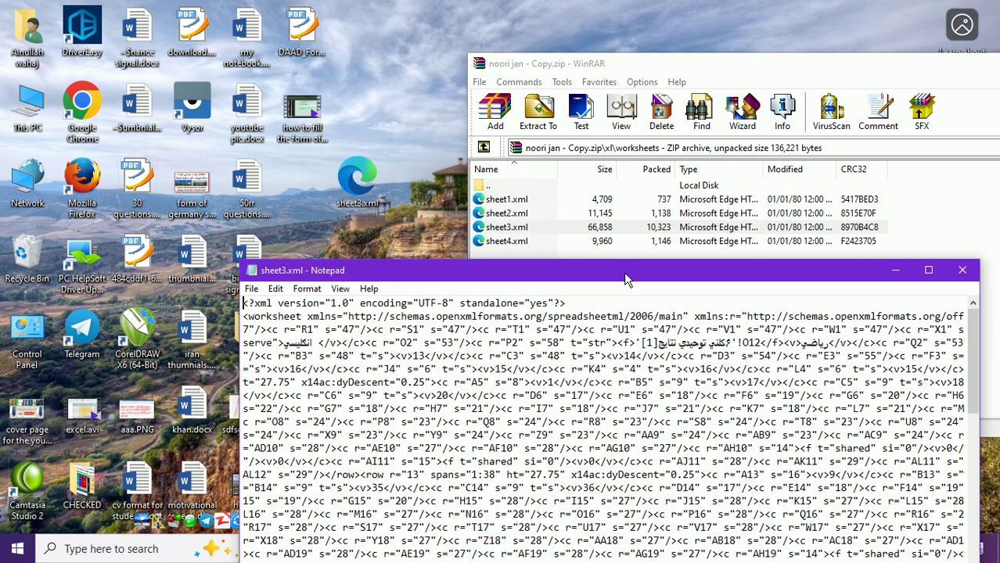
pyautogui.moveTo(635, 263); pyautogui.dragTo(558, 76)
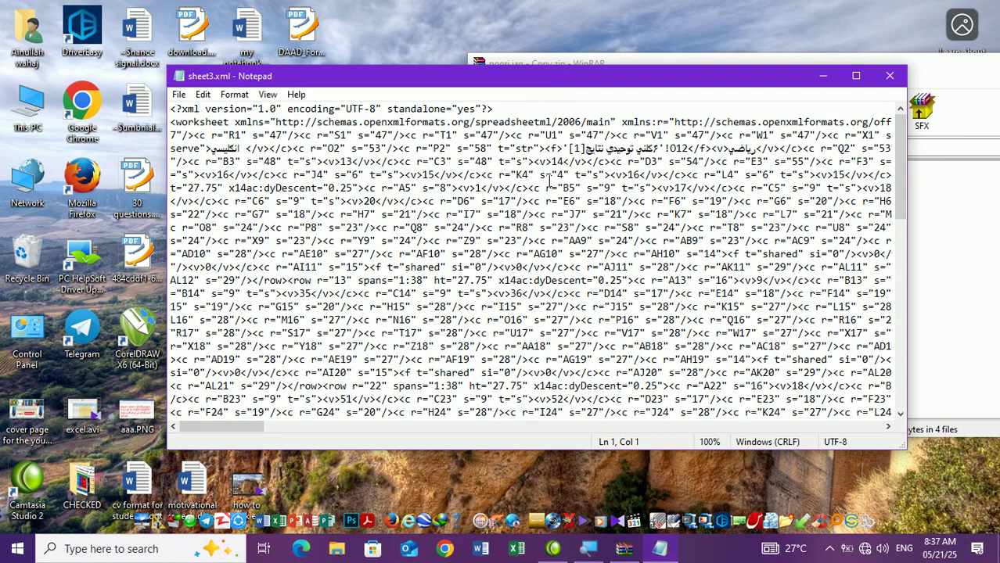
# Step: Search the sheet3.xml text downward for "protection" and close the search
pyautogui.click(526, 241)
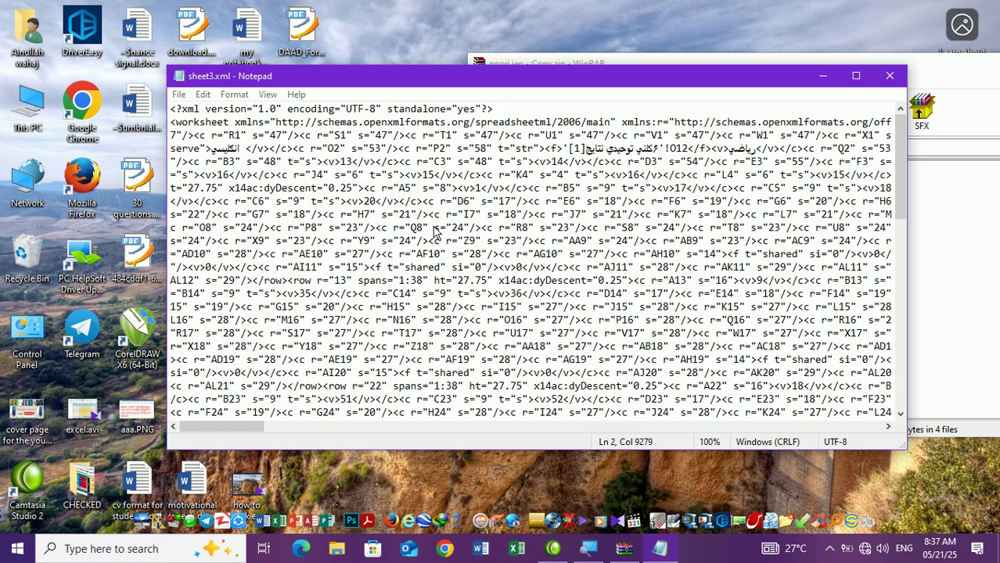
pyautogui.hotkey('ctrl', 'f')
pyautogui.click(347, 232)
pyautogui.moveTo(347, 233); pyautogui.dragTo(242, 220)
pyautogui.press('Delete')
pyautogui.hotkey('ctrl', 'z')
pyautogui.click(352, 230)
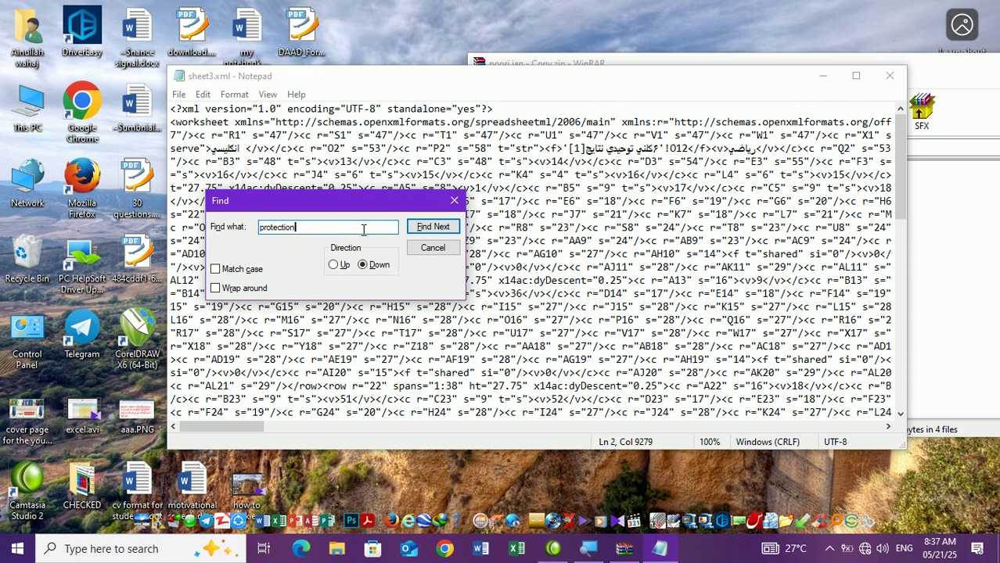
pyautogui.click(435, 228)
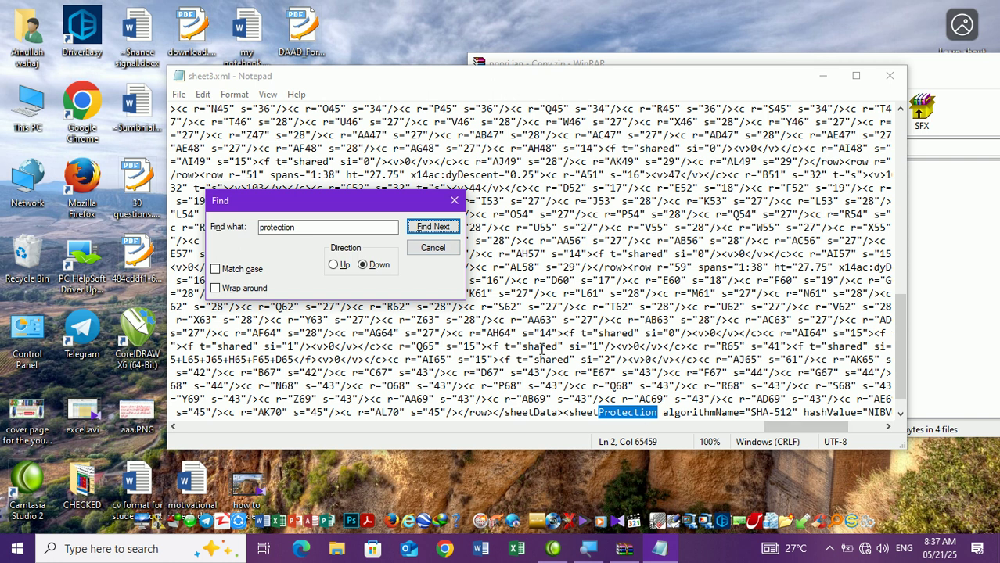
pyautogui.click(432, 249)
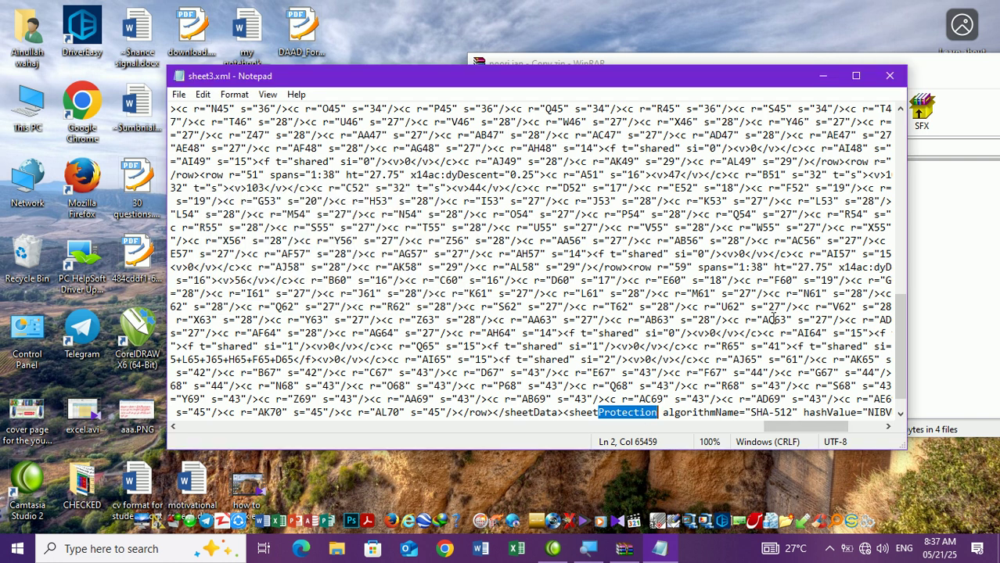
# Step: Delete the whole sheetProtection element between sheetData and protectedRanges in sheet3.xml, then close the file and save the changes
pyautogui.scroll(-1, 903, 325)
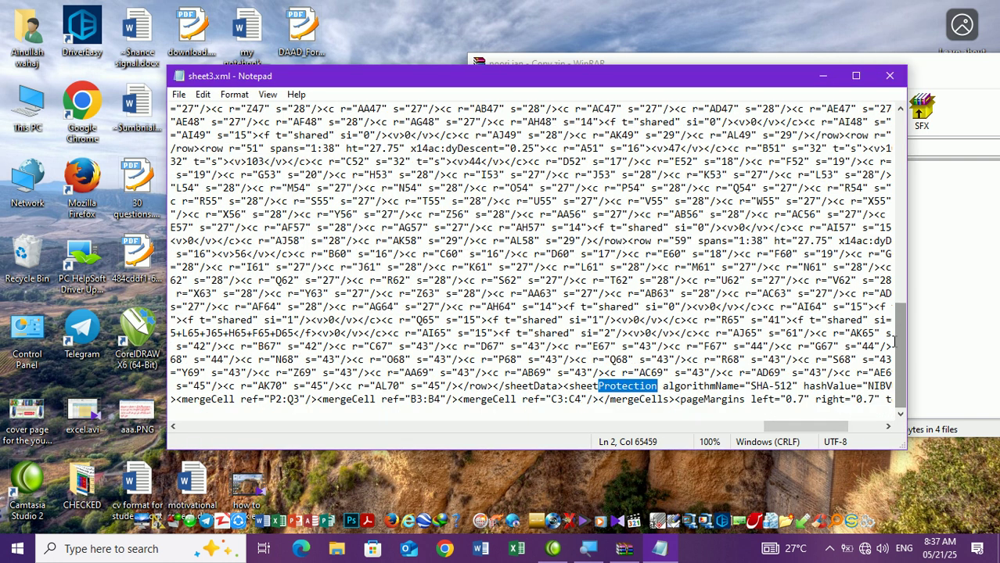
pyautogui.click(565, 386)
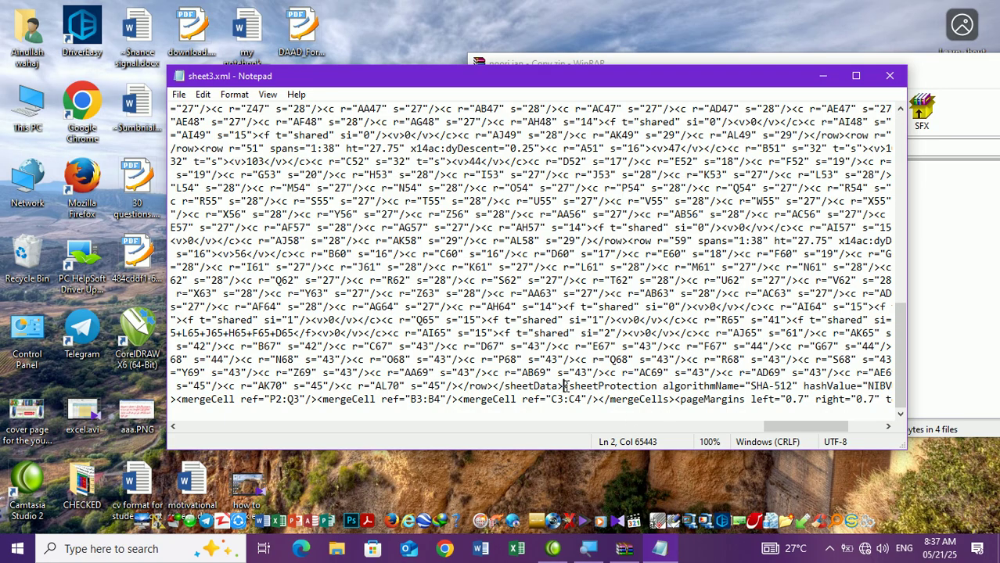
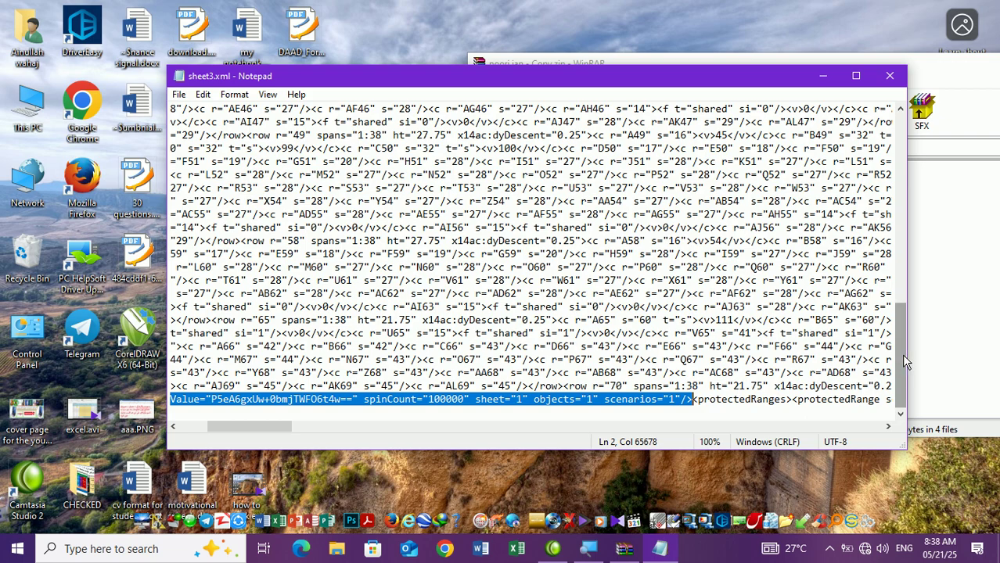
pyautogui.click(888, 427)
pyautogui.moveTo(888, 428); pyautogui.dragTo(888, 428)
pyautogui.moveTo(277, 428); pyautogui.dragTo(796, 445)
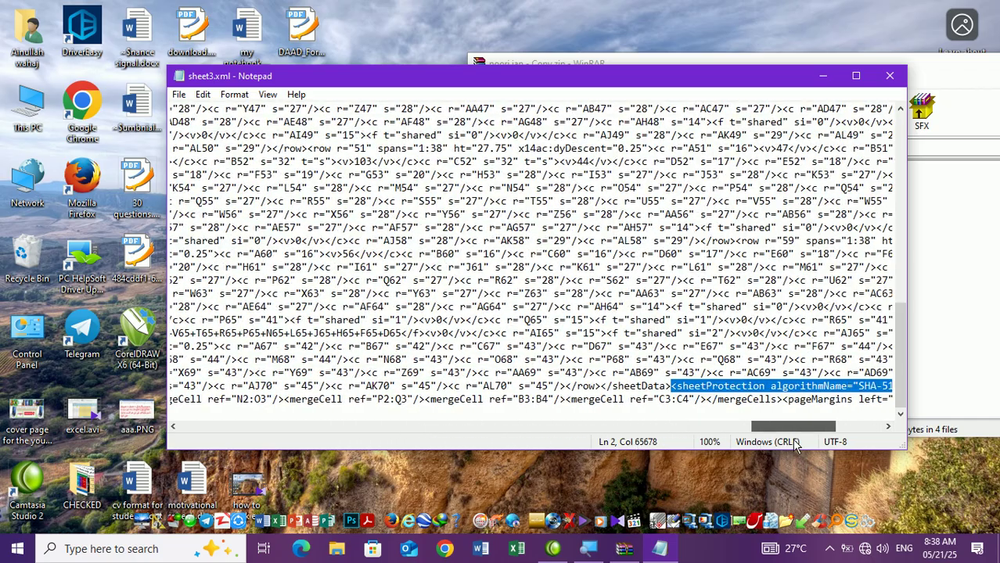
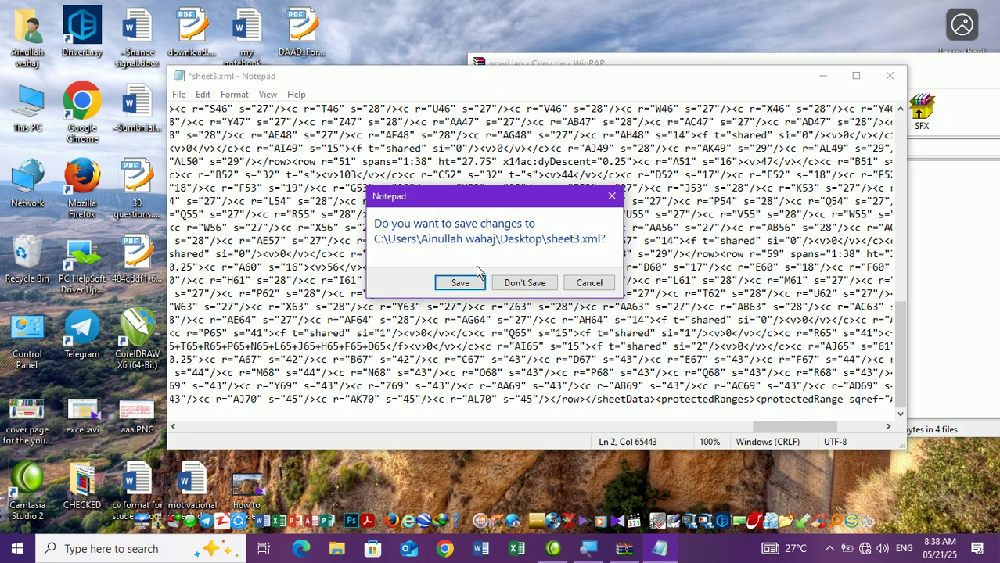
pyautogui.click(459, 284)
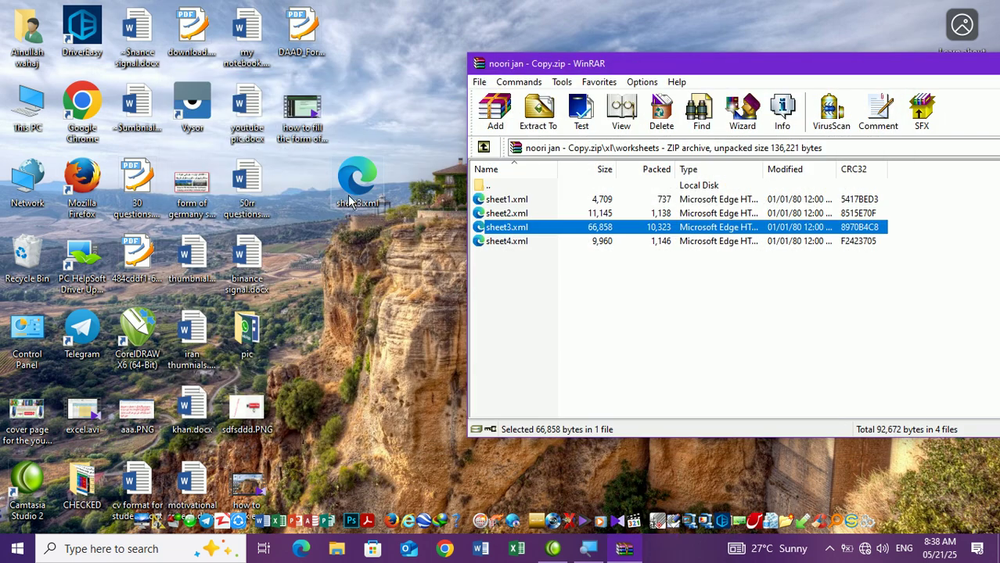
# Step: Delete the original sheet3.xml from the xl\worksheets folder of noori jan - Copy.zip and confirm the deletion
pyautogui.click(505, 230)
pyautogui.rightClick(505, 230)
pyautogui.click(485, 266)
pyautogui.click(493, 228)
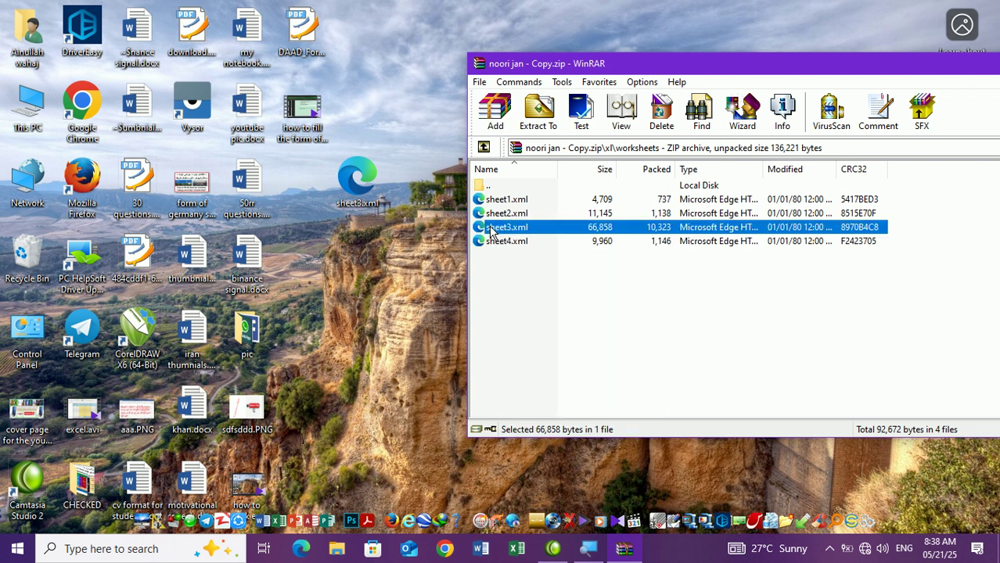
pyautogui.rightClick(491, 229)
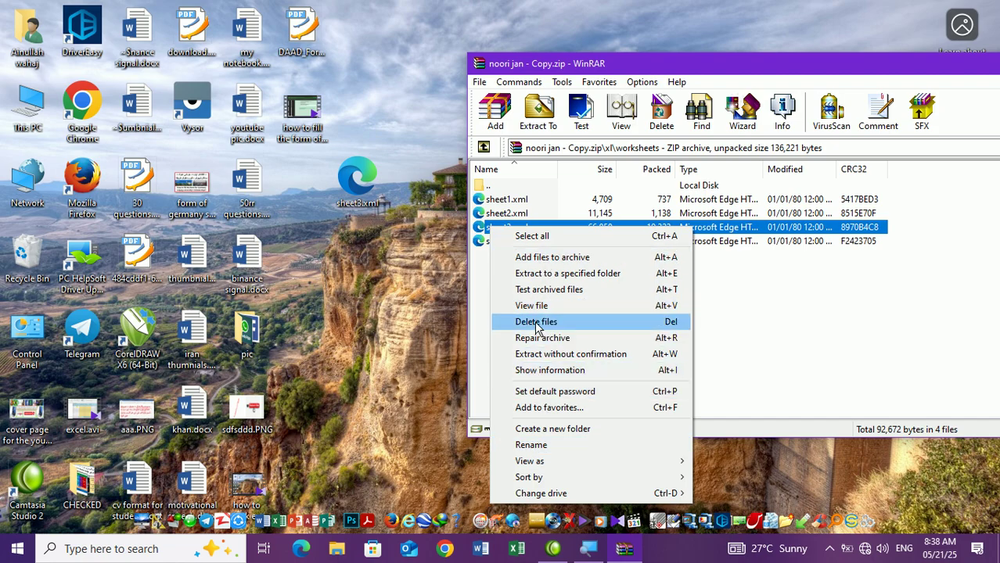
pyautogui.click(874, 292)
pyautogui.click(503, 227)
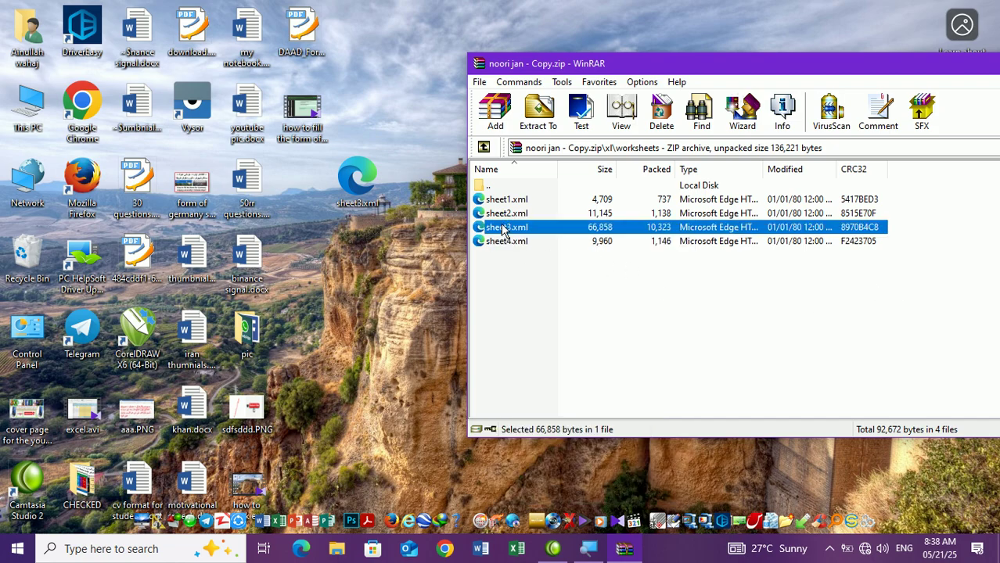
pyautogui.press('Delete')
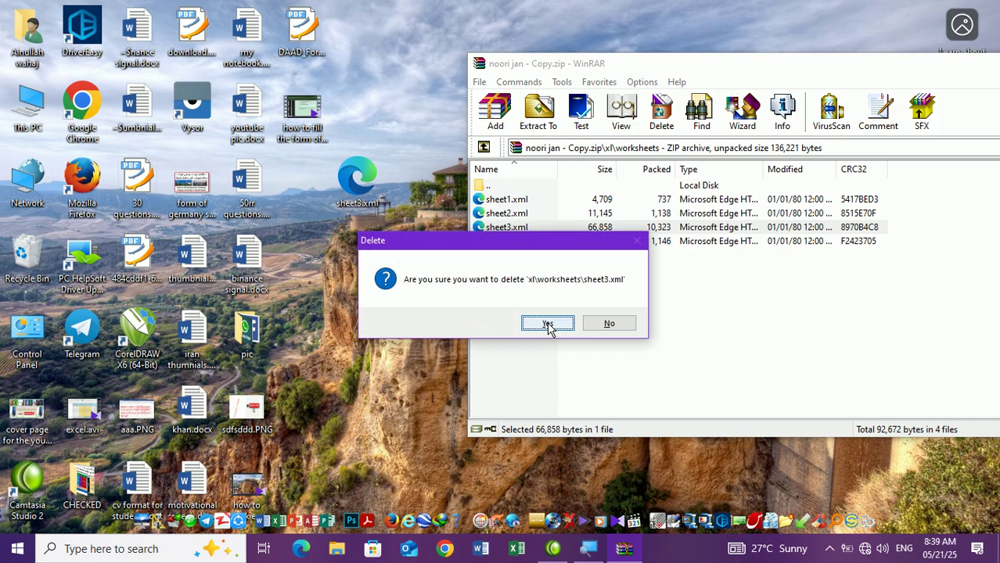
pyautogui.click(546, 324)
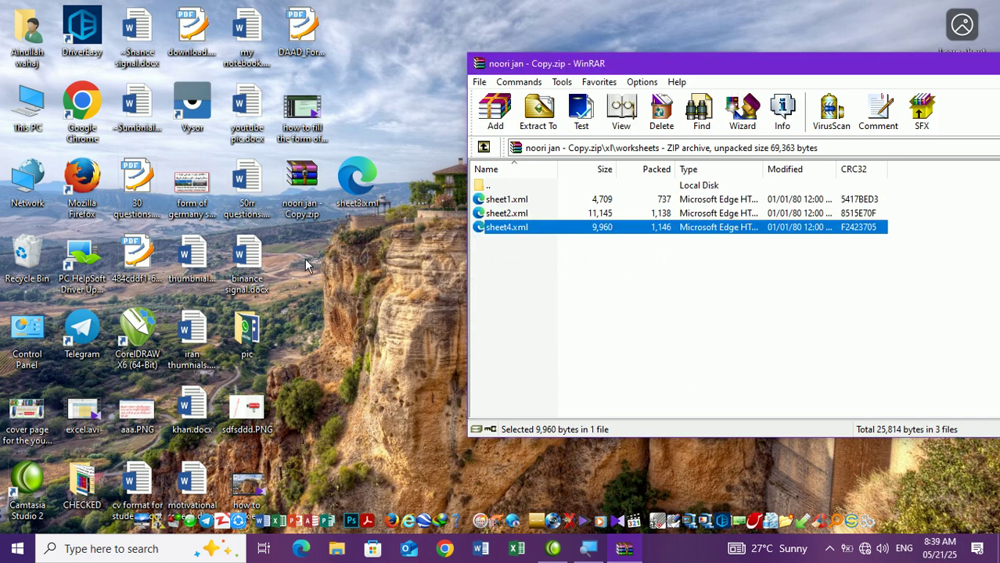
# Step: Add the edited sheet3.xml from the desktop to the archive's xl\worksheets folder, keeping the offered archive settings, and close the archive
pyautogui.moveTo(352, 177); pyautogui.dragTo(465, 264)
pyautogui.click(849, 388)
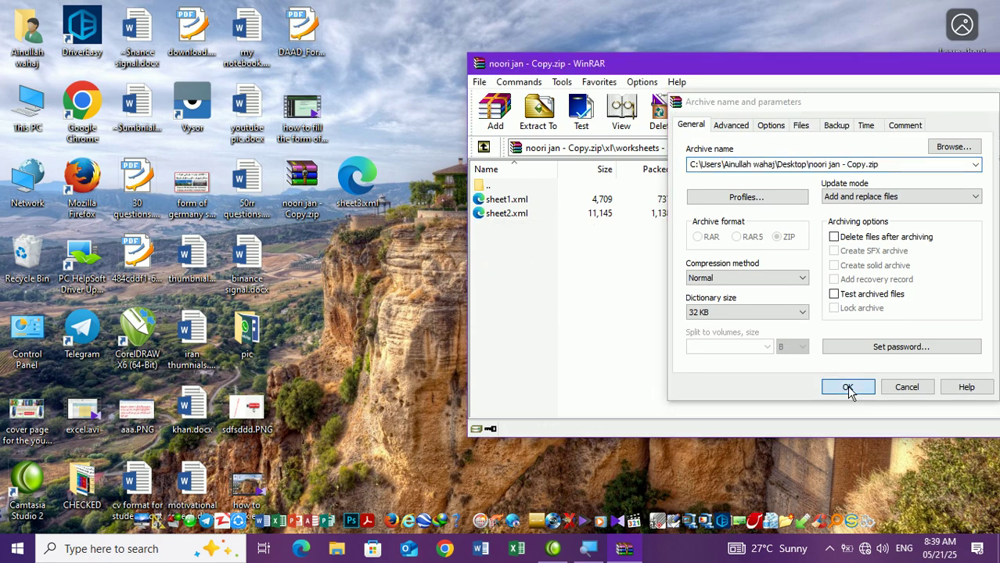
pyautogui.moveTo(897, 67); pyautogui.dragTo(849, 86)
pyautogui.moveTo(944, 92); pyautogui.dragTo(828, 112)
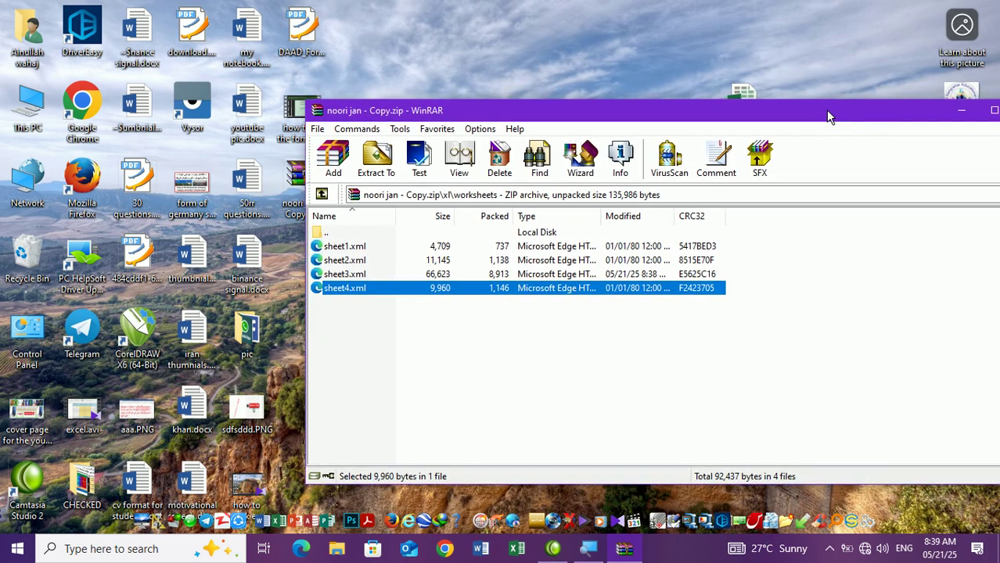
pyautogui.moveTo(926, 121); pyautogui.dragTo(773, 119)
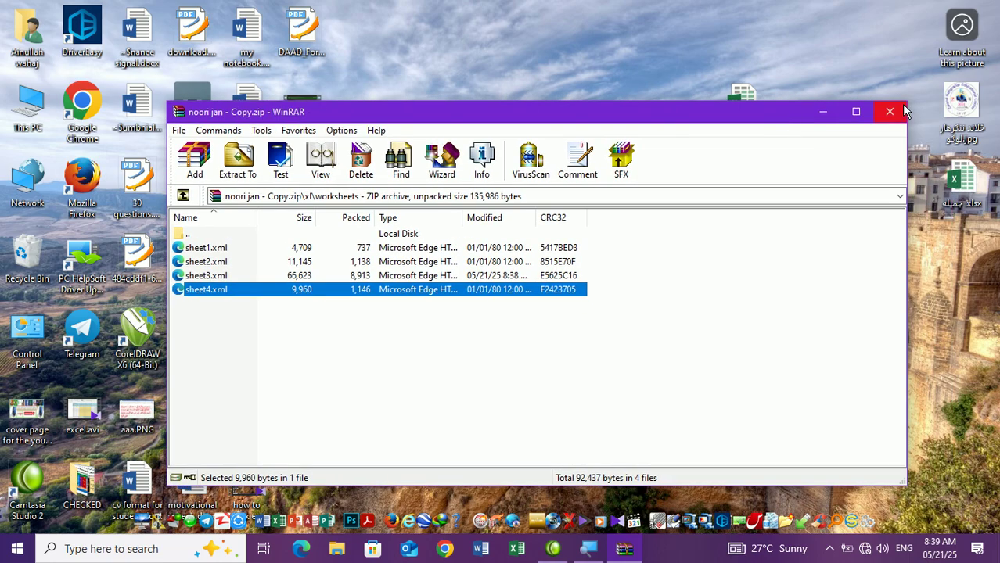
pyautogui.click(896, 112)
# Step: Place noori jan - Copy.zip near the original workbook, rename it to noori jan - Copy.xlsx, and open it in Excel
pyautogui.moveTo(289, 180); pyautogui.dragTo(576, 100)
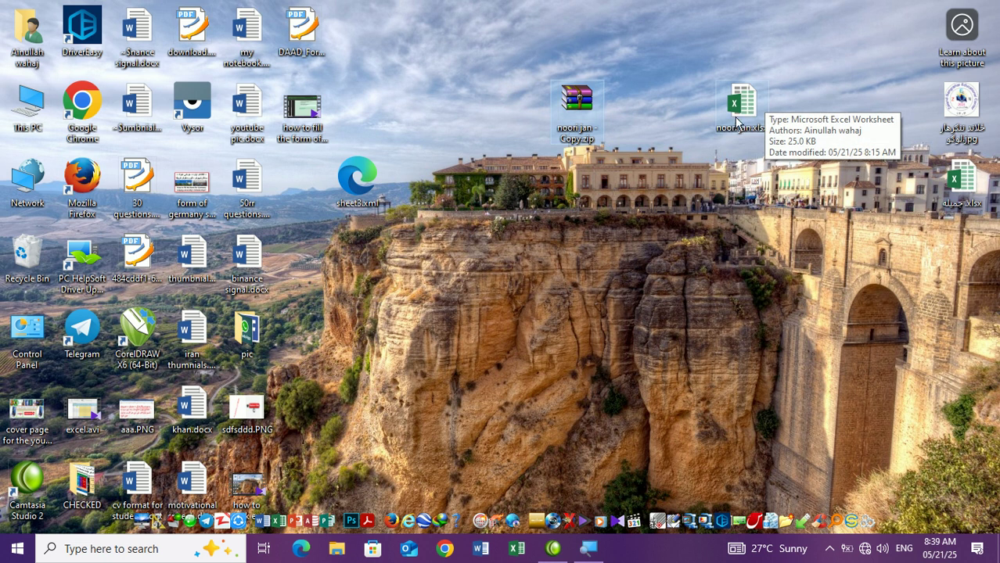
pyautogui.rightClick(579, 103)
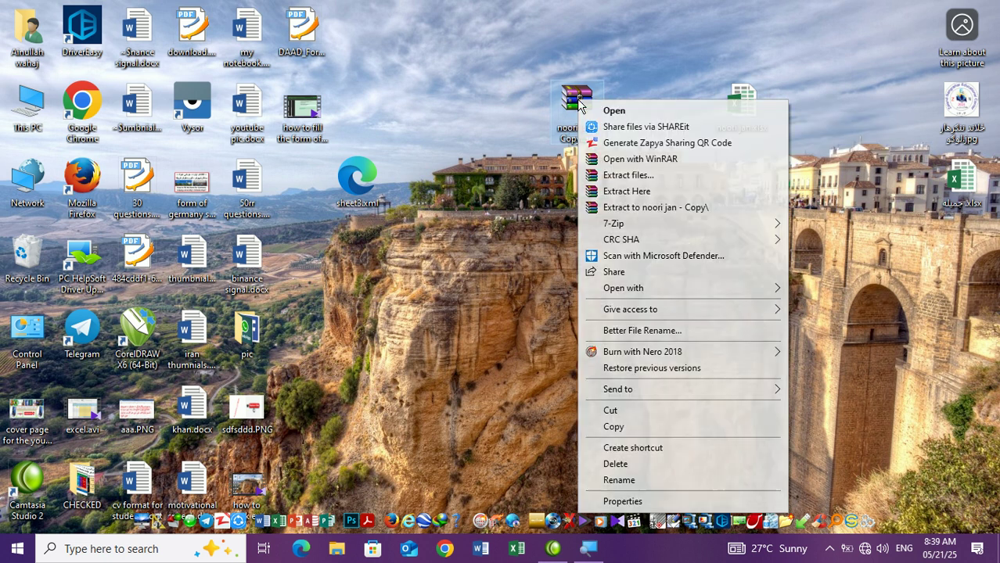
pyautogui.click(619, 481)
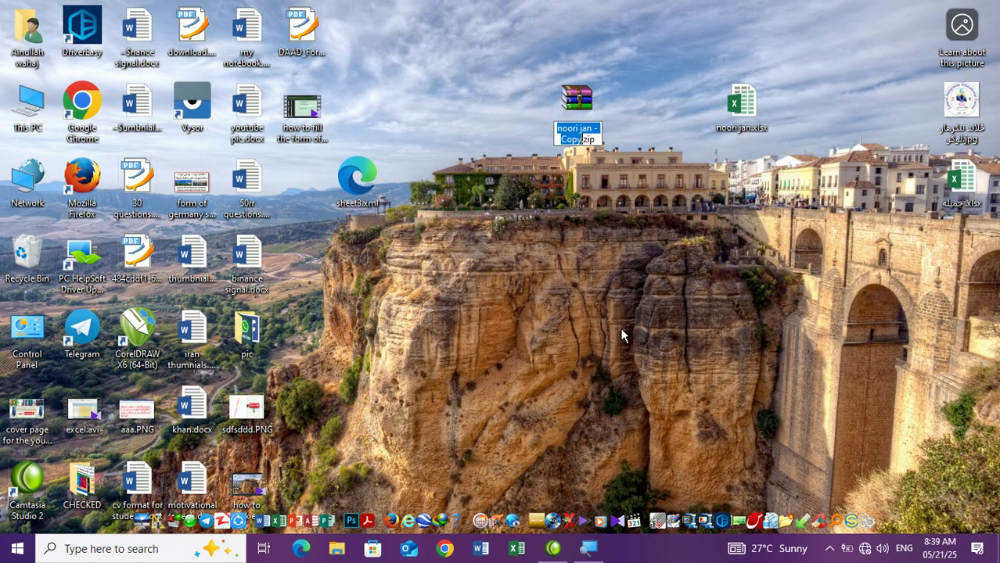
pyautogui.click(596, 139)
pyautogui.press('BackSpace')
pyautogui.press('BackSpace')
pyautogui.press('BackSpace')
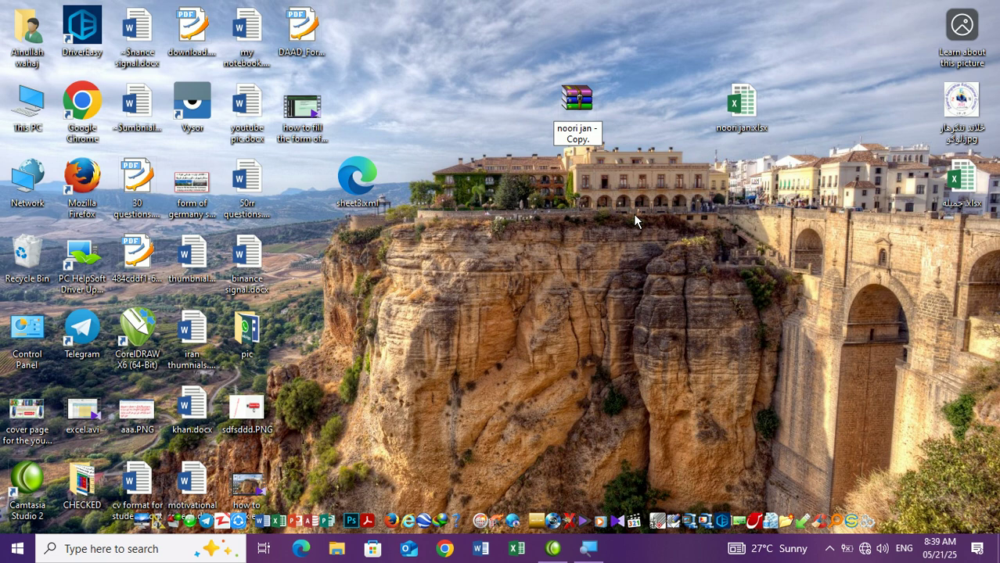
pyautogui.write('xsl')
pyautogui.press('BackSpace')
pyautogui.write('lsx')
pyautogui.press('Return')
pyautogui.press('Return')
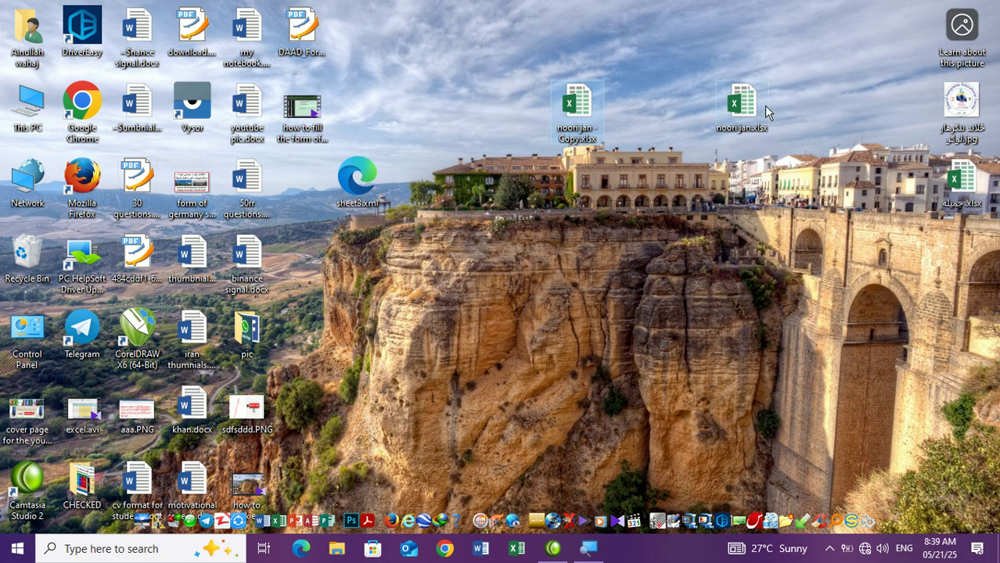
pyautogui.doubleClick(586, 105)
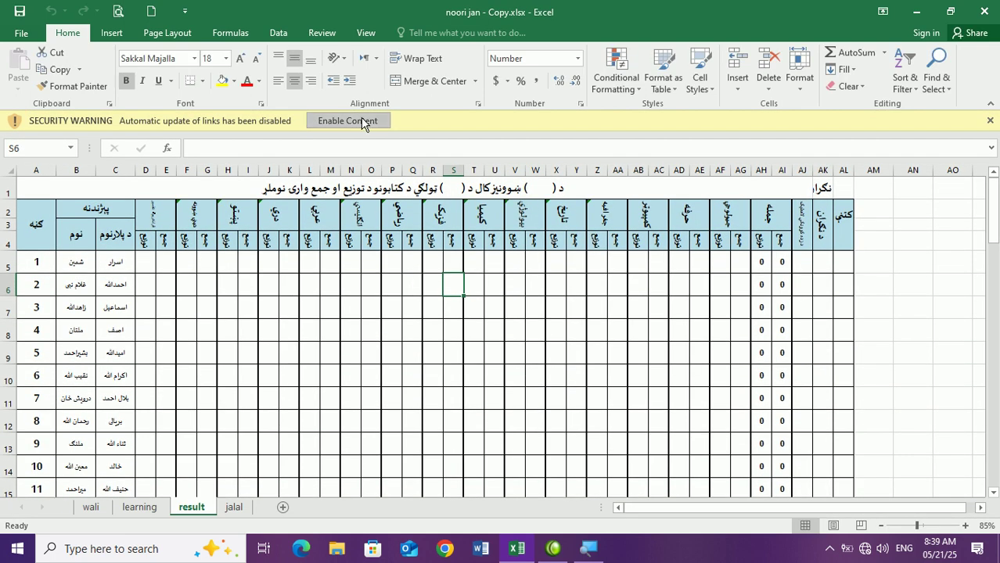
# Step: Enable the blocked content in noori jan - Copy.xlsx and go to the result sheet
pyautogui.click(363, 122)
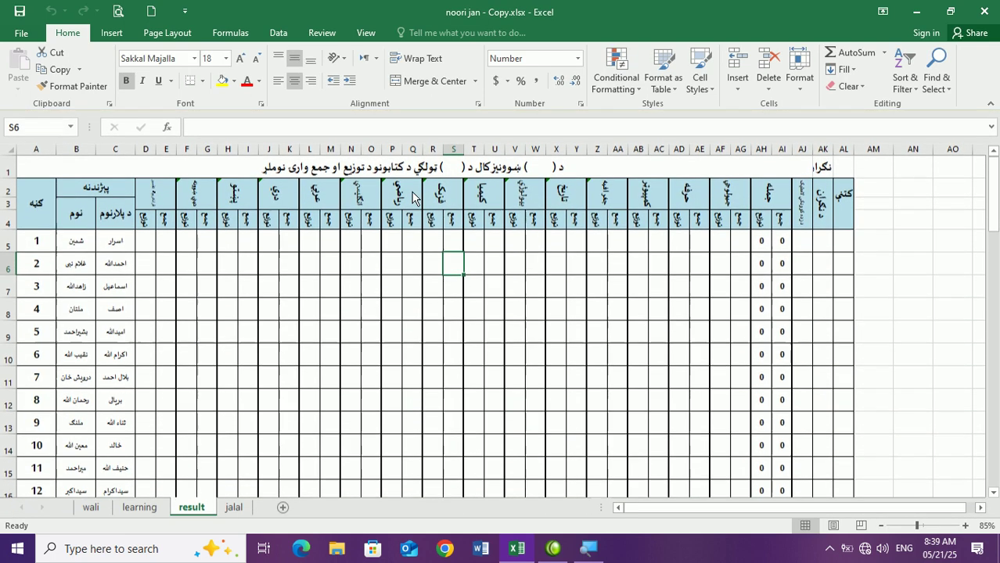
pyautogui.click(344, 305)
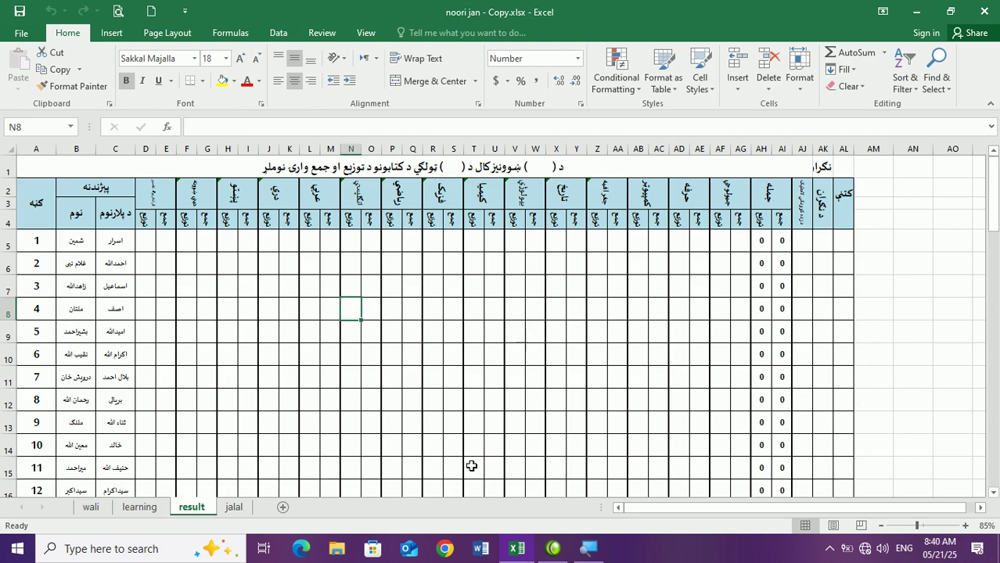
pyautogui.click(232, 508)
pyautogui.click(200, 508)
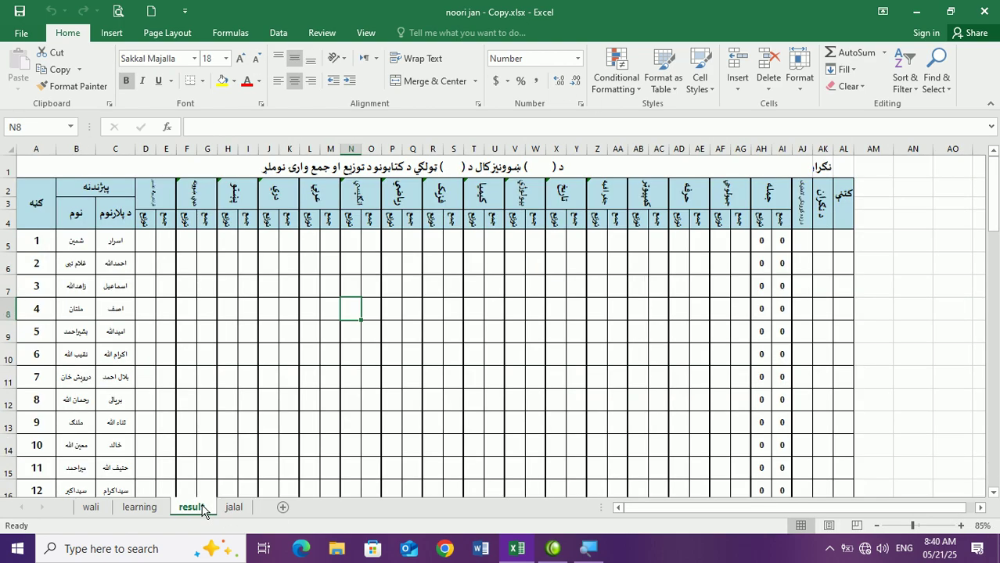
# Step: Test editing on the unprotected result sheet by entering sdf in cells K8, O10 and R11
pyautogui.click(289, 307)
pyautogui.write('sdf')
pyautogui.click(371, 358)
pyautogui.write('sdf')
pyautogui.click(432, 382)
pyautogui.write('sdf')
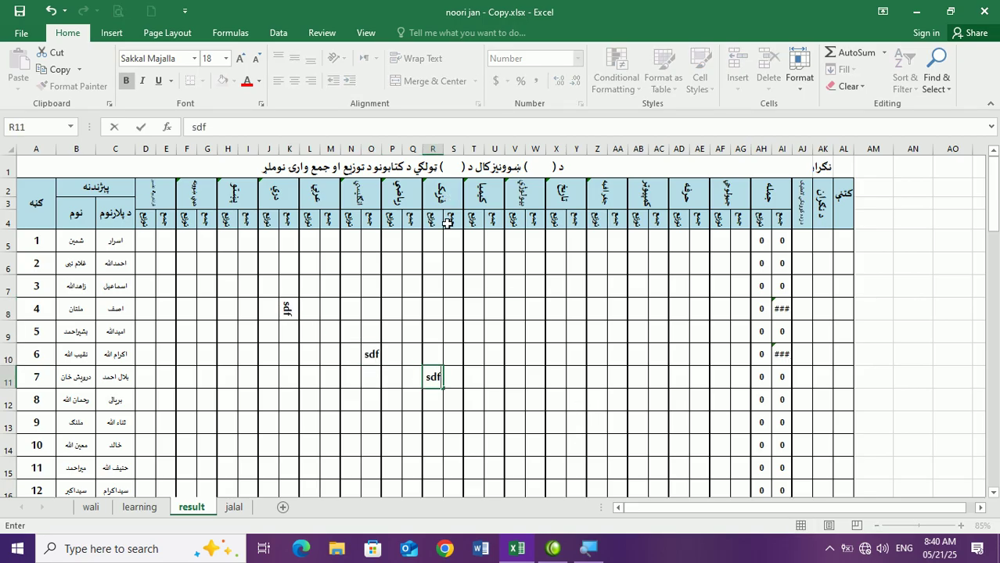
pyautogui.click(453, 264)
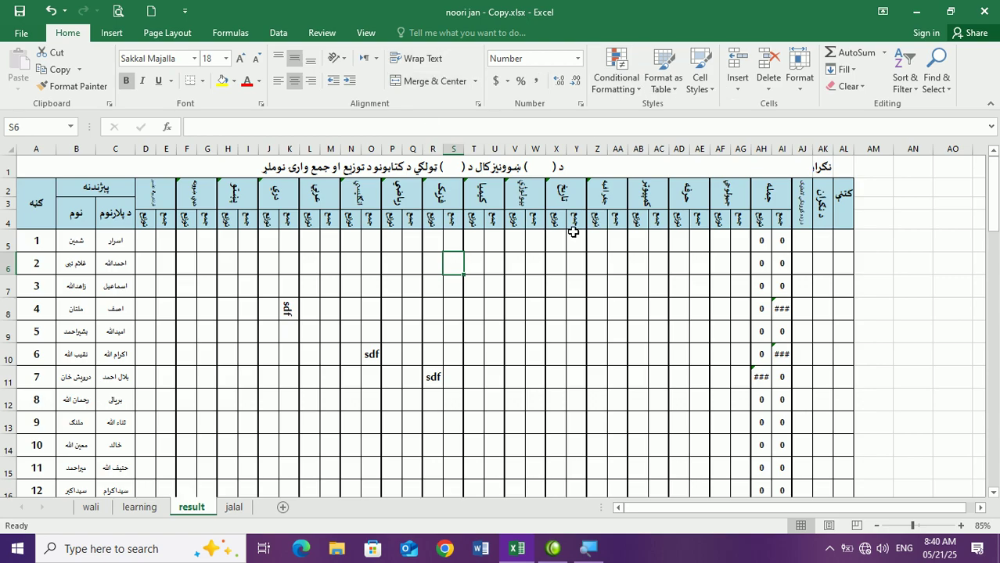
# Step: Fill the range X6:Z13 with yellow as a formatting test, and close the copied workbook without saving
pyautogui.moveTo(550, 269); pyautogui.dragTo(594, 423)
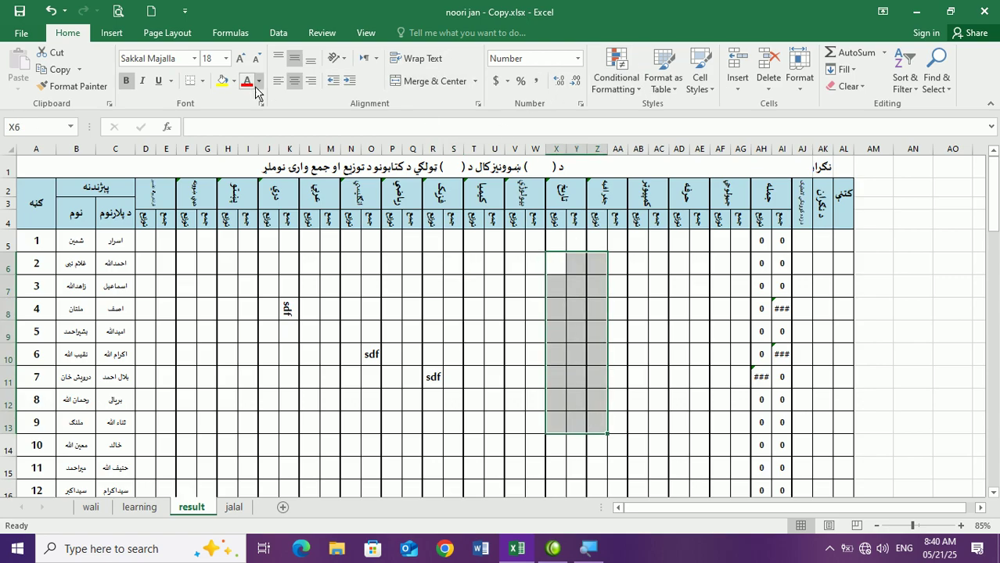
pyautogui.click(222, 82)
pyautogui.click(704, 285)
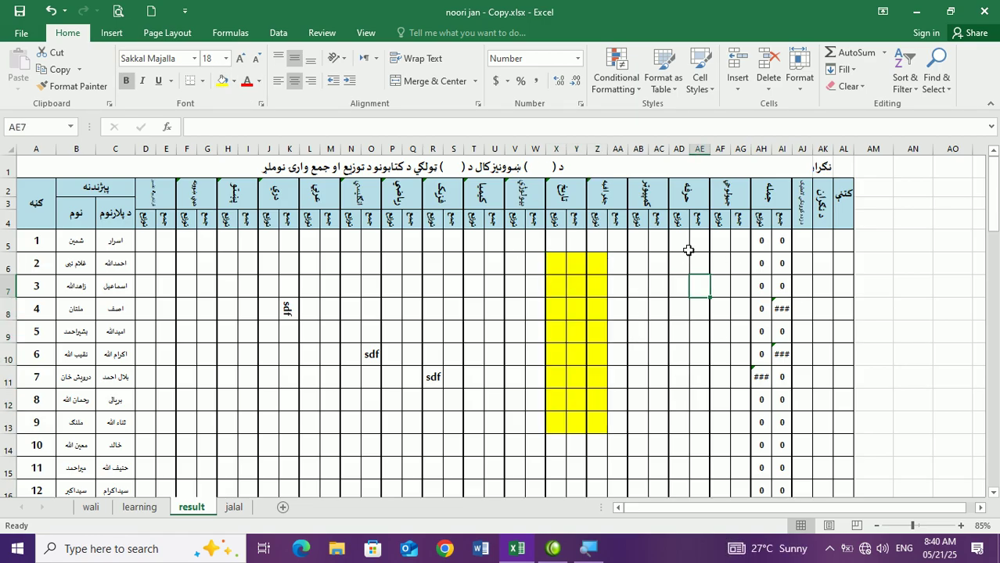
pyautogui.click(984, 11)
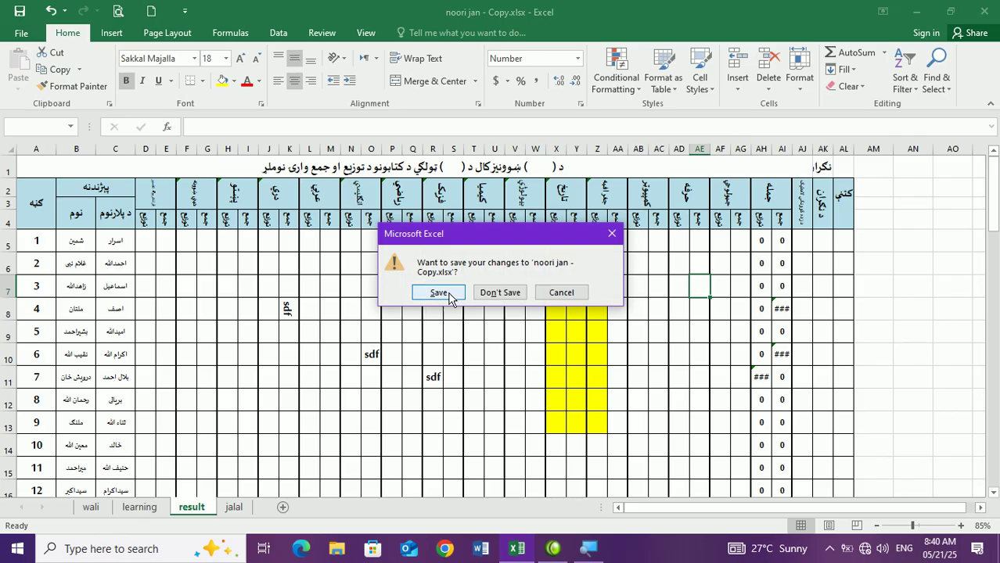
pyautogui.click(512, 294)
# Step: Open the original noori jan.xlsx with its external links updated and try to edit cell O5 on the result sheet
pyautogui.doubleClick(743, 101)
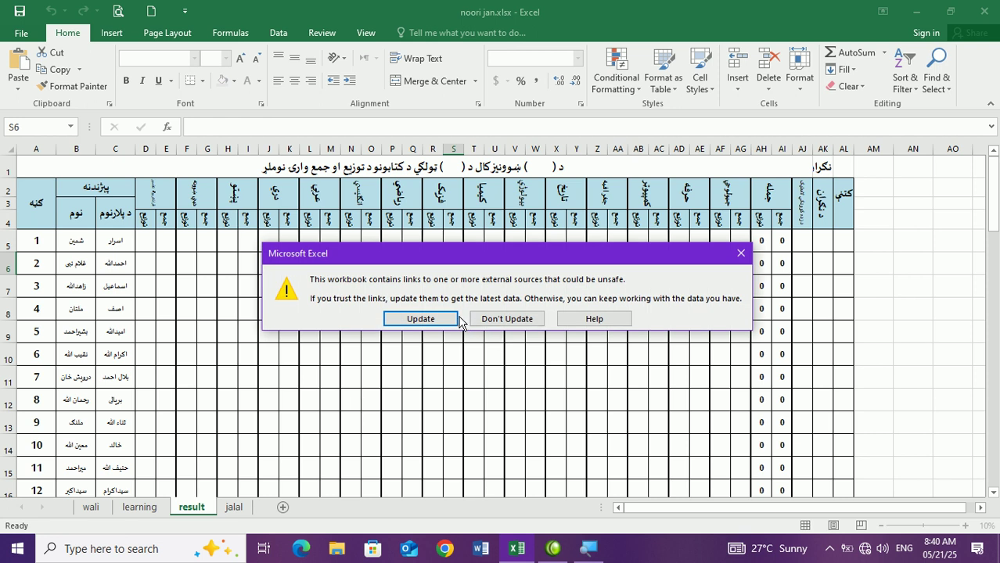
pyautogui.click(455, 321)
pyautogui.doubleClick(373, 244)
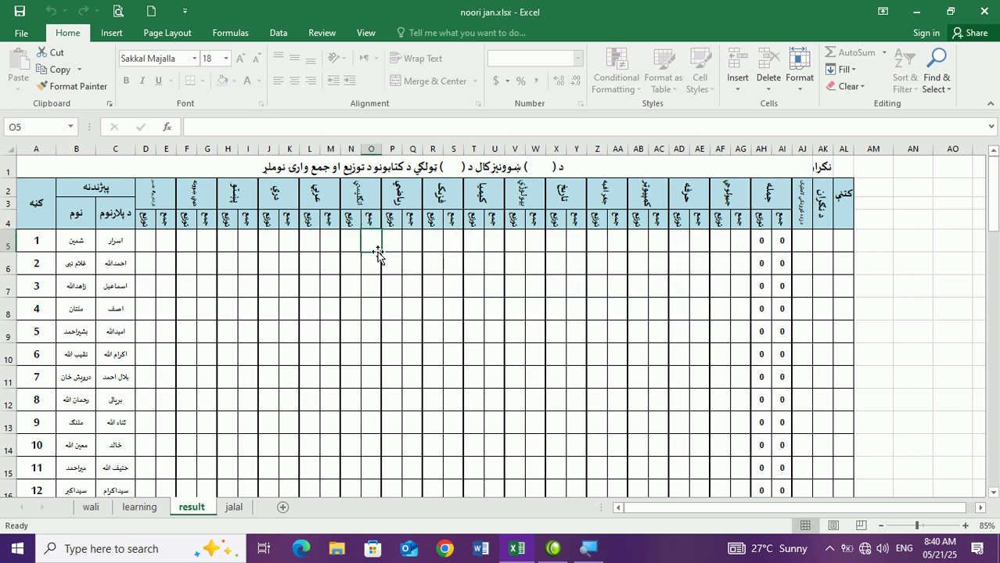
pyautogui.click(508, 314)
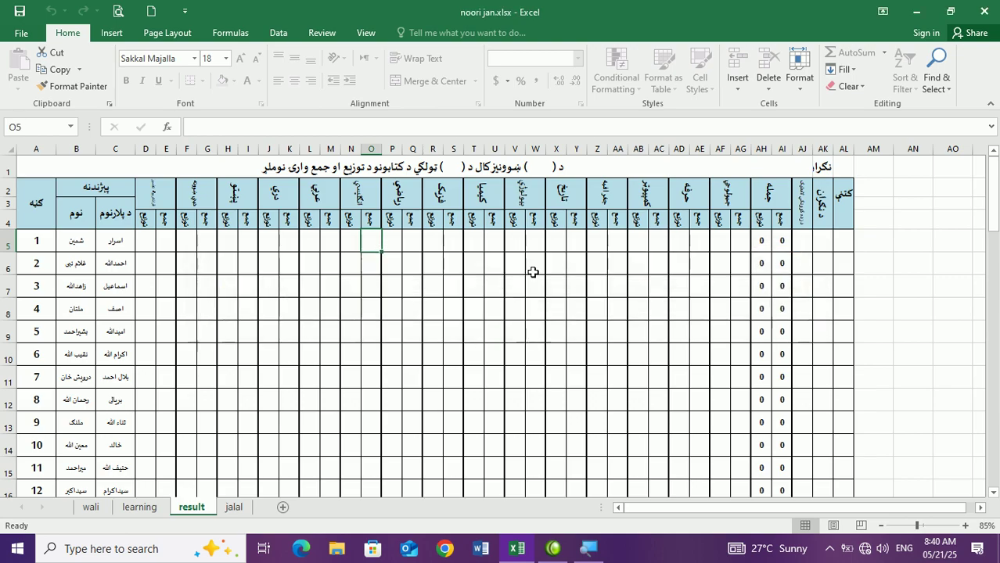
# Step: Select cell X8 on the result sheet and close the original workbook without saving
pyautogui.click(551, 314)
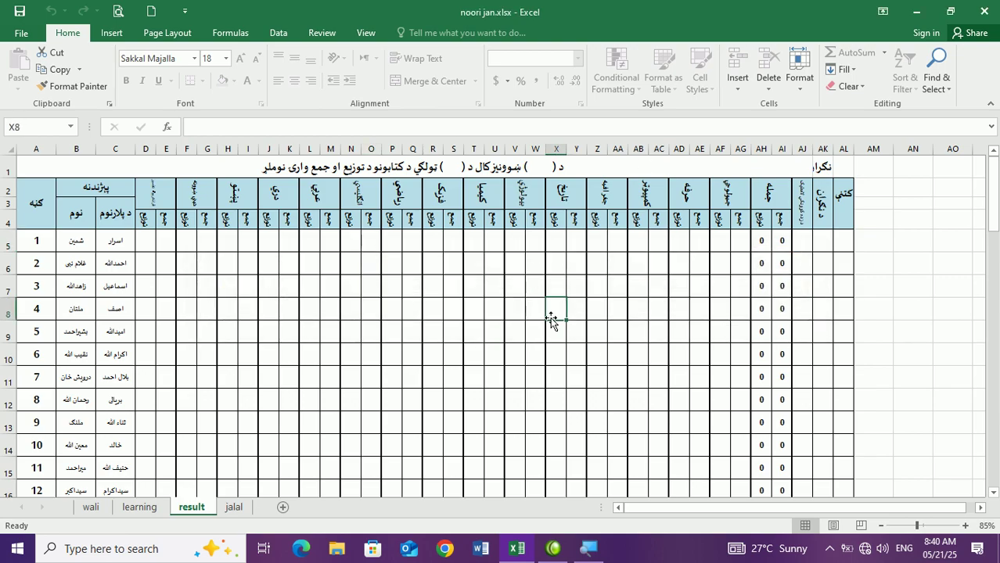
pyautogui.click(984, 12)
pyautogui.click(505, 291)
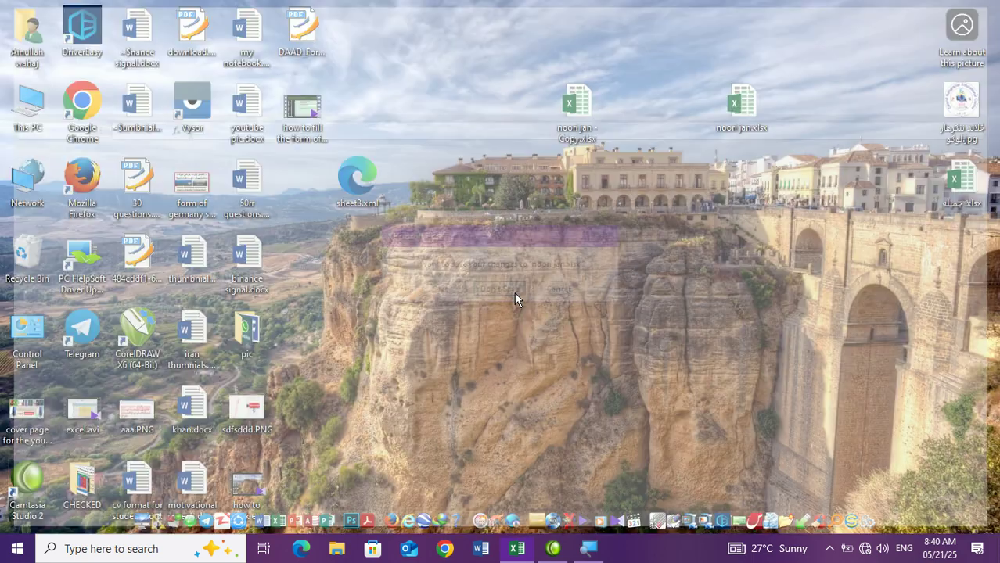